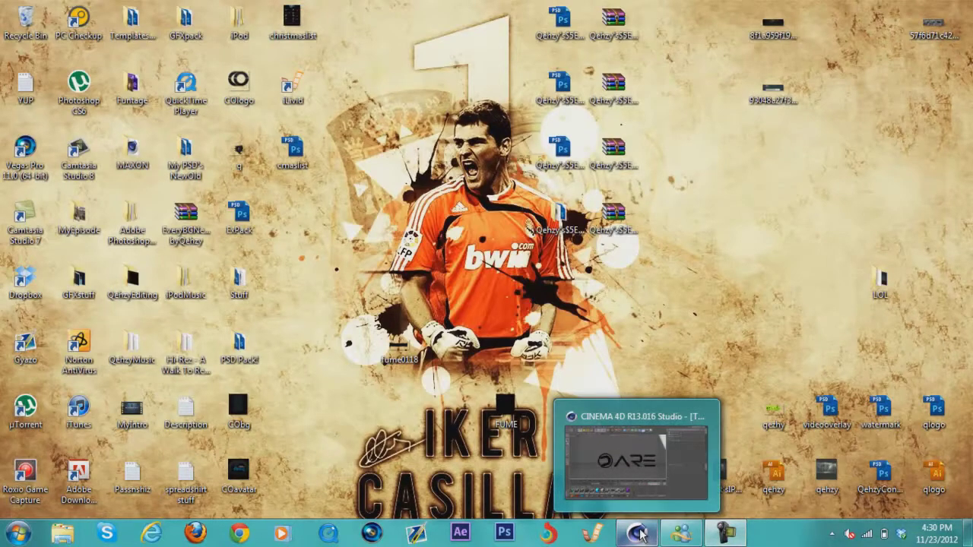
Select all DARE logo parts and move them left to X 117.114 cm
{"action": "left_click", "coordinate": [635, 464]}
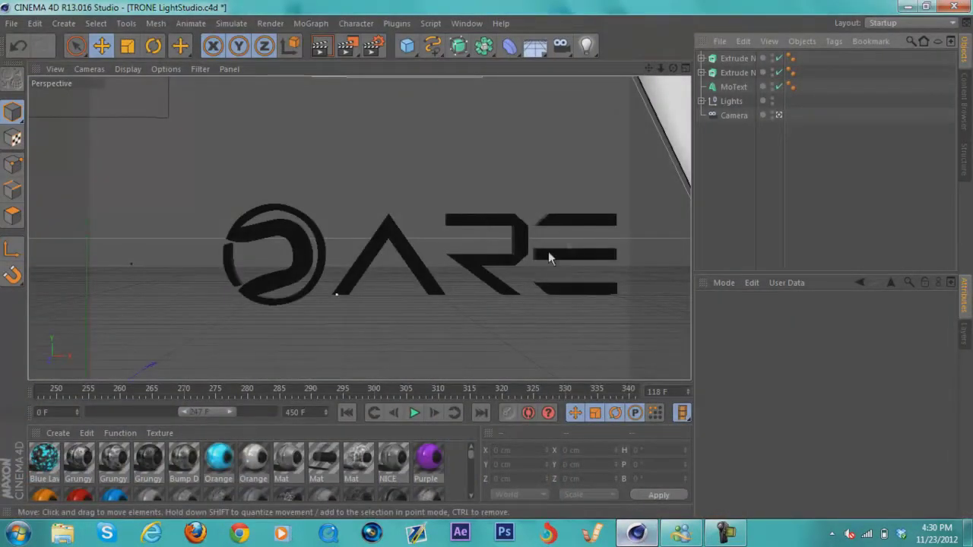
{"action": "left_click", "coordinate": [737, 59]}
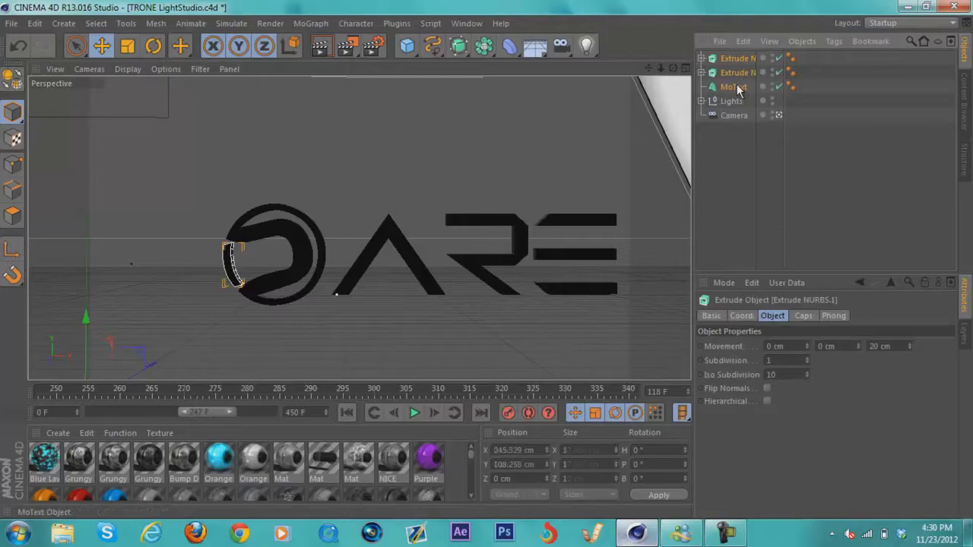
{"action": "left_click", "coordinate": [734, 86], "text": "shift"}
{"action": "left_click_drag", "start_coordinate": [299, 351], "coordinate": [234, 352]}
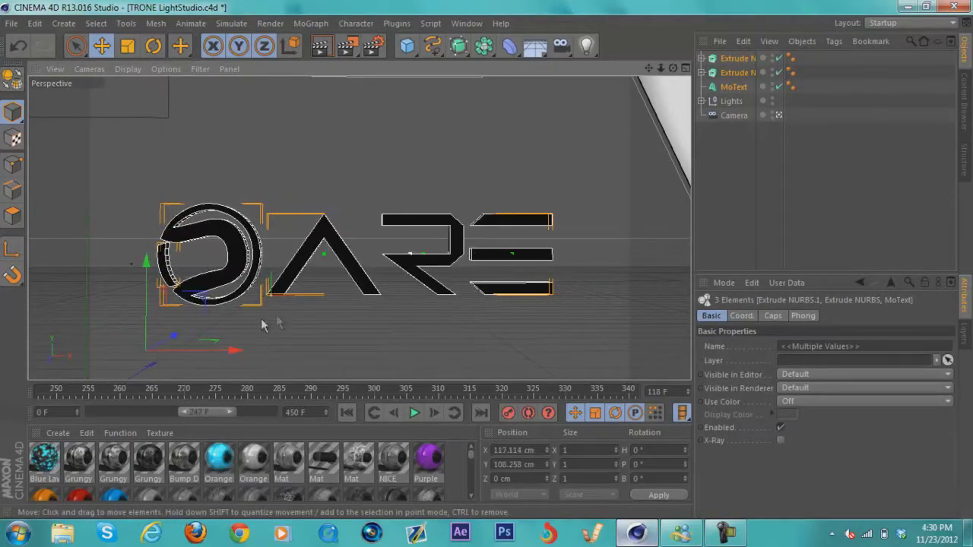
Confirm the MoText 'are' keeps the Dredwerkz font, then reselect all three logo parts
{"action": "left_click", "coordinate": [718, 181]}
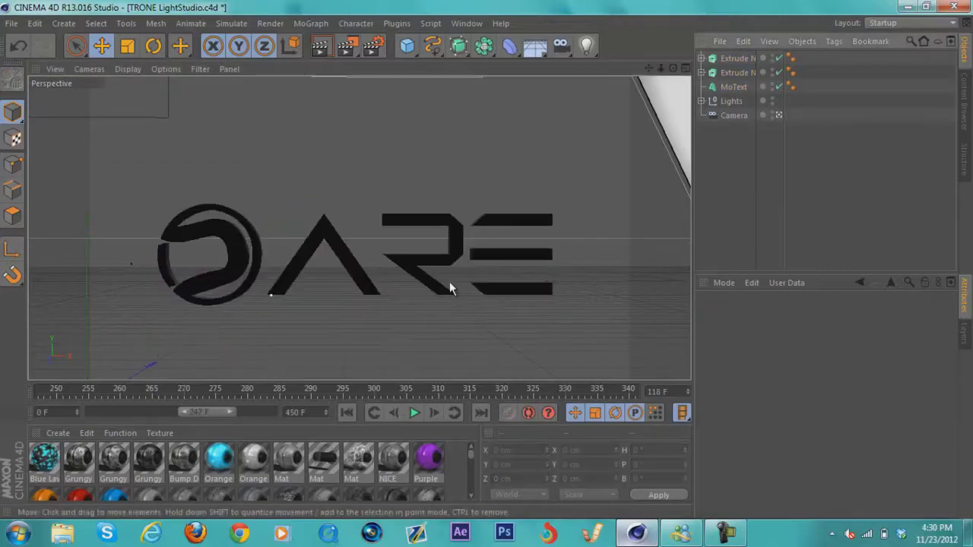
{"action": "left_click", "coordinate": [732, 87]}
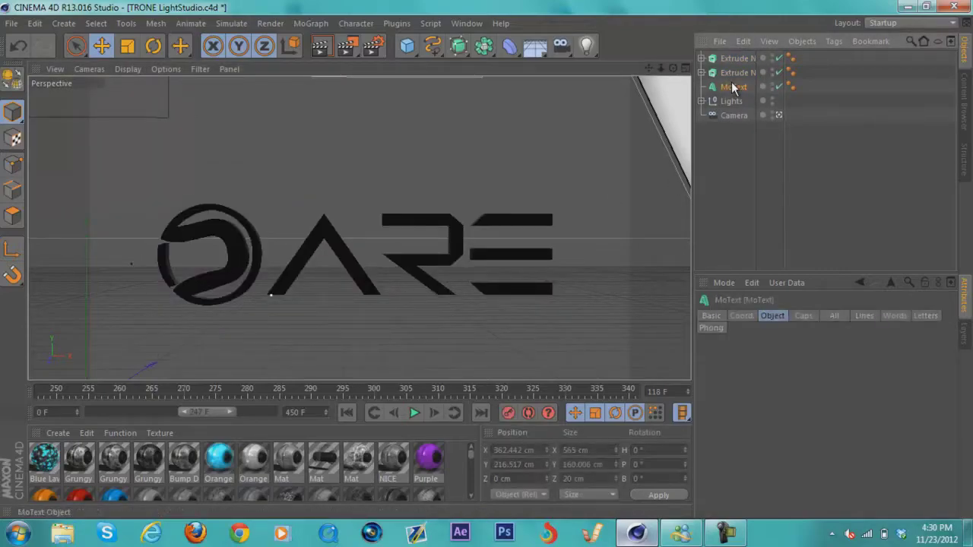
{"action": "left_click", "coordinate": [832, 443]}
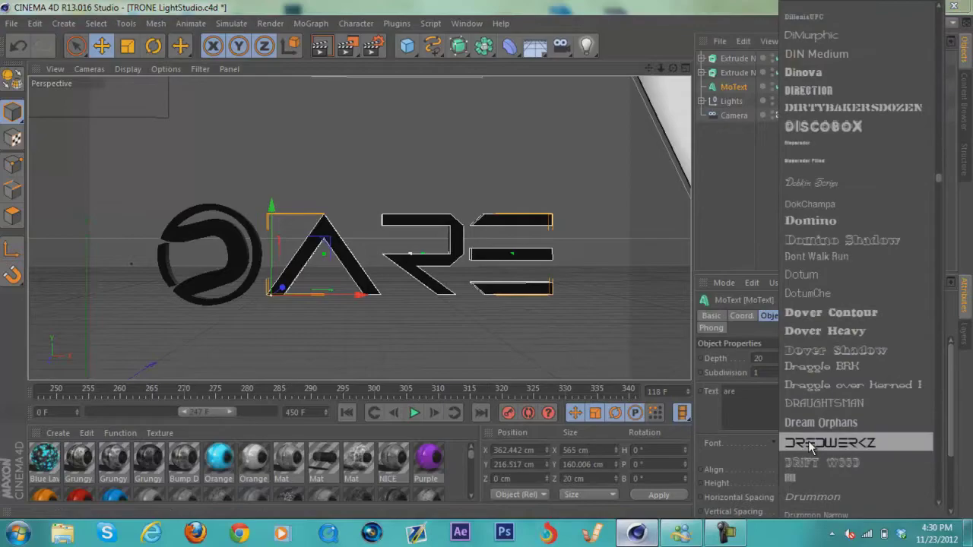
{"action": "left_click", "coordinate": [821, 445]}
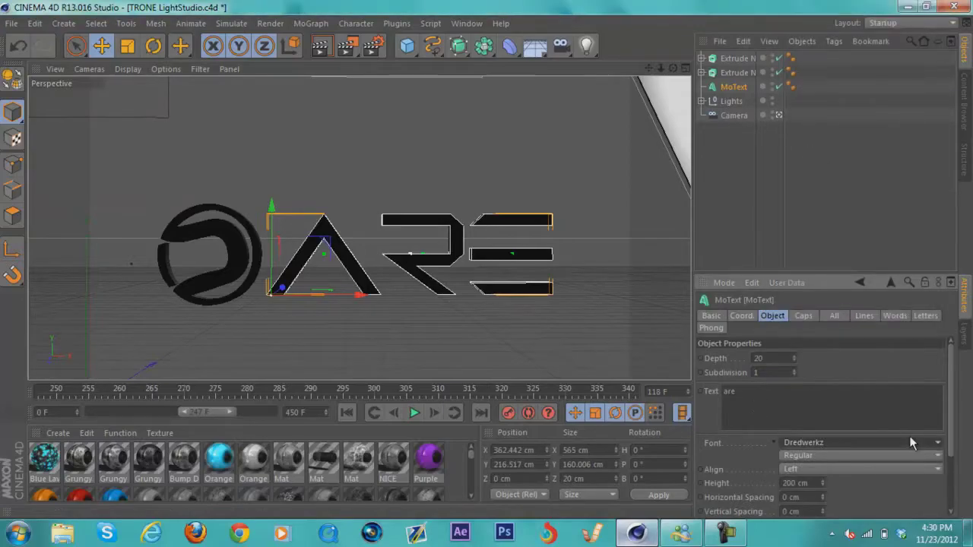
{"action": "left_click", "coordinate": [735, 59]}
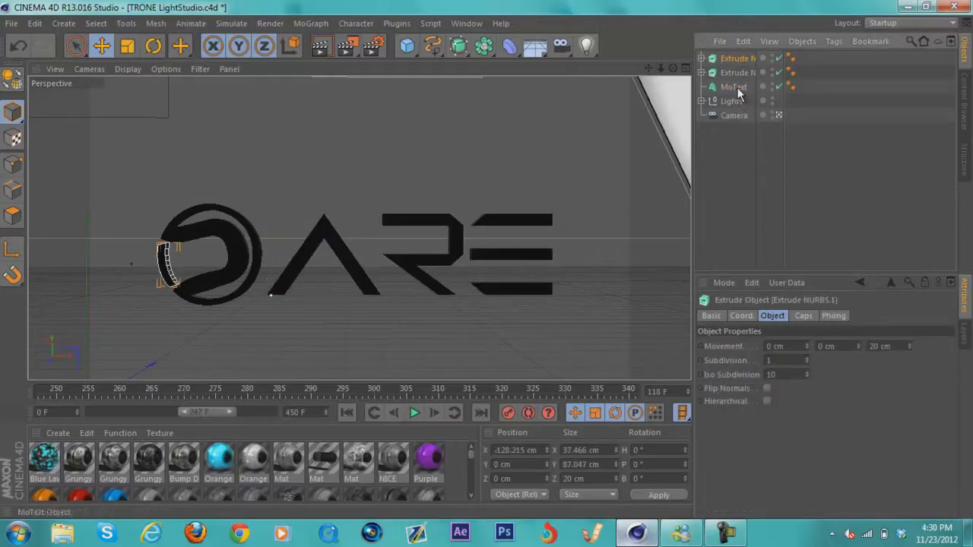
{"action": "left_click", "coordinate": [734, 87], "text": "shift"}
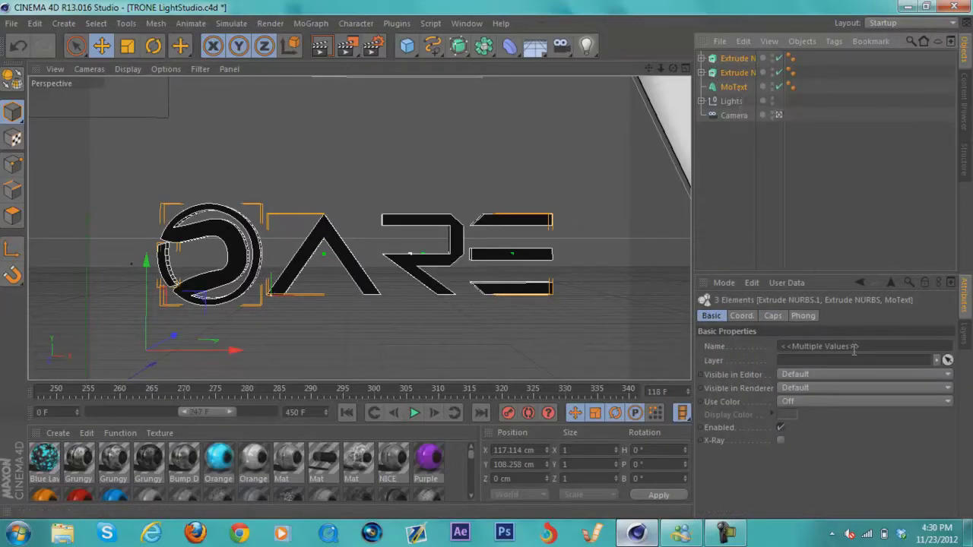
Set Start and End caps to Fillet Cap, each with a 1 cm radius
{"action": "left_click", "coordinate": [771, 317]}
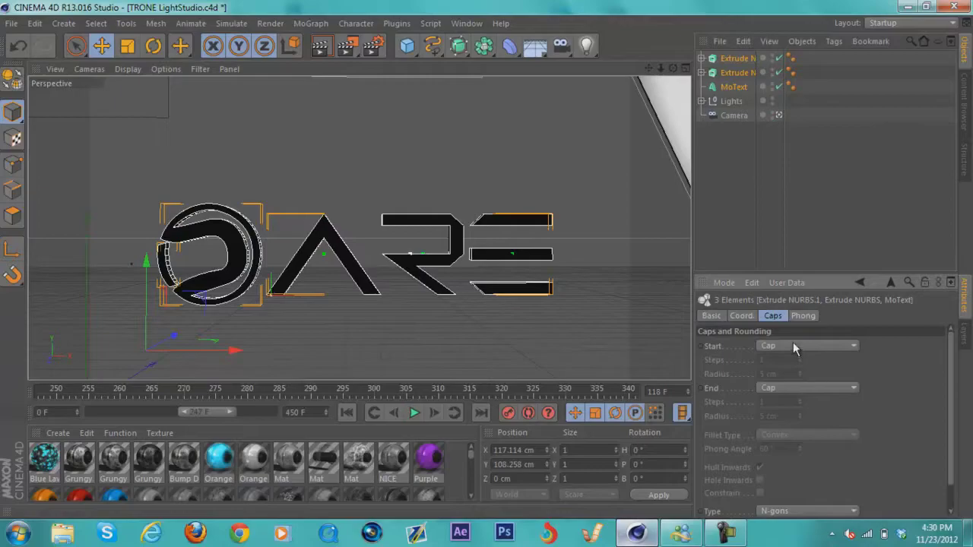
{"action": "left_click", "coordinate": [793, 346]}
{"action": "left_click", "coordinate": [790, 413]}
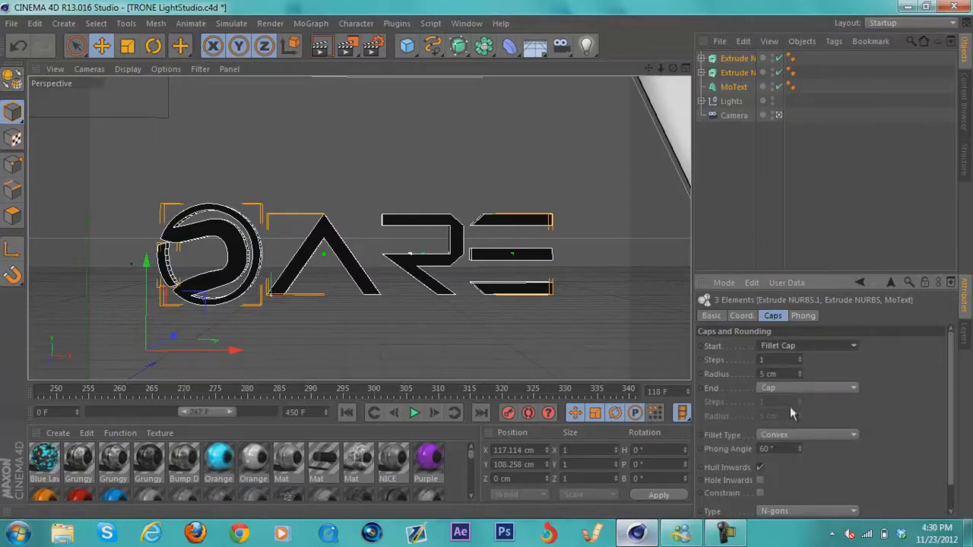
{"action": "left_click", "coordinate": [785, 386]}
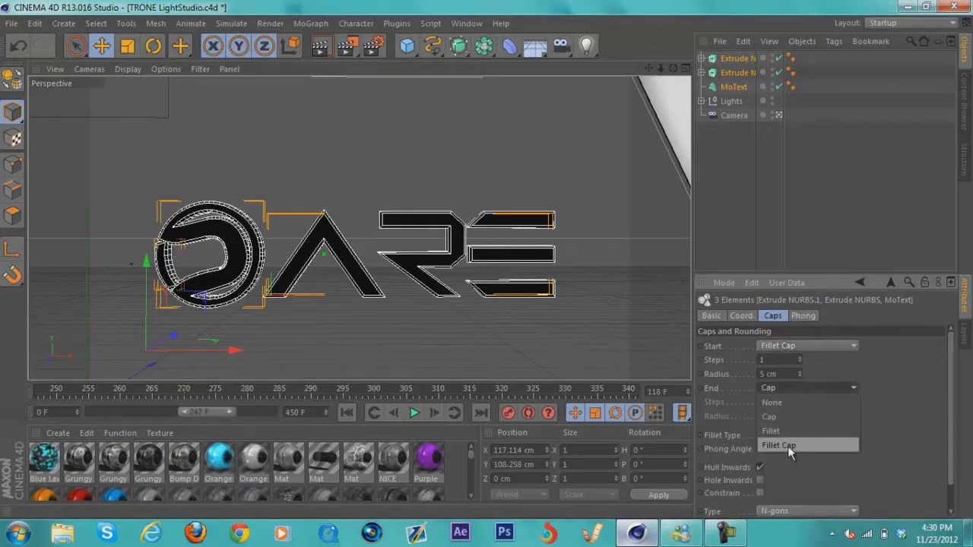
{"action": "left_click", "coordinate": [789, 449]}
{"action": "double_click", "coordinate": [782, 416]}
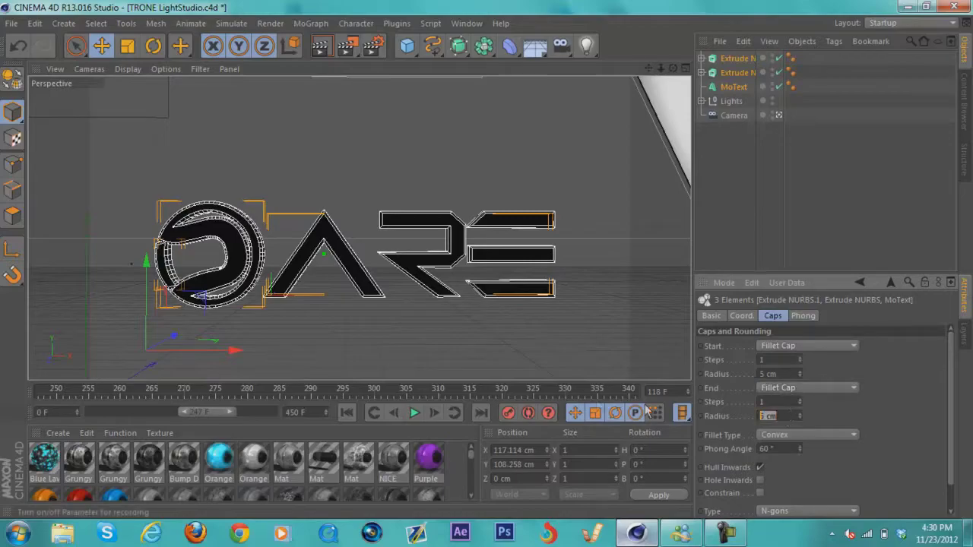
{"action": "type", "text": "1"}
{"action": "key", "text": "Return"}
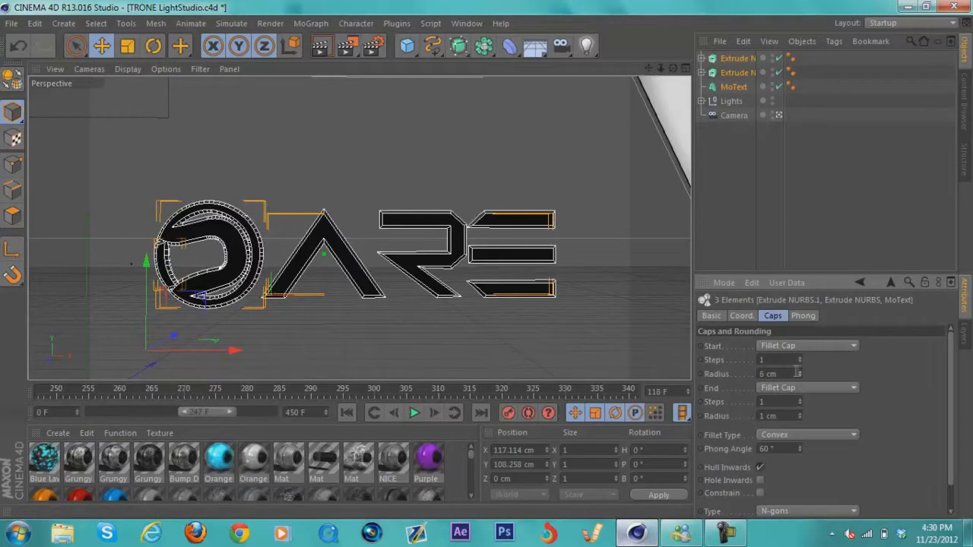
{"action": "double_click", "coordinate": [794, 374]}
{"action": "type", "text": "1"}
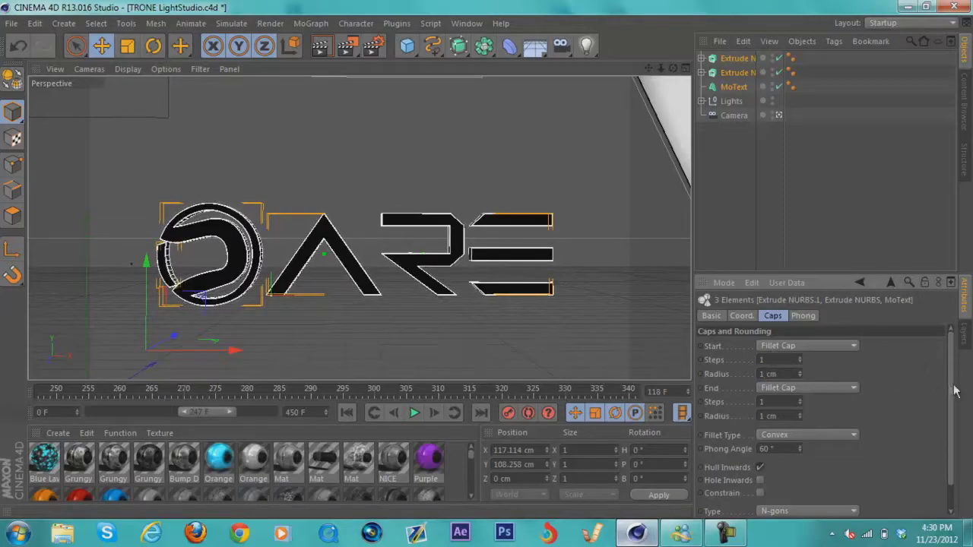
{"action": "left_click_drag", "start_coordinate": [952, 393], "coordinate": [955, 437]}
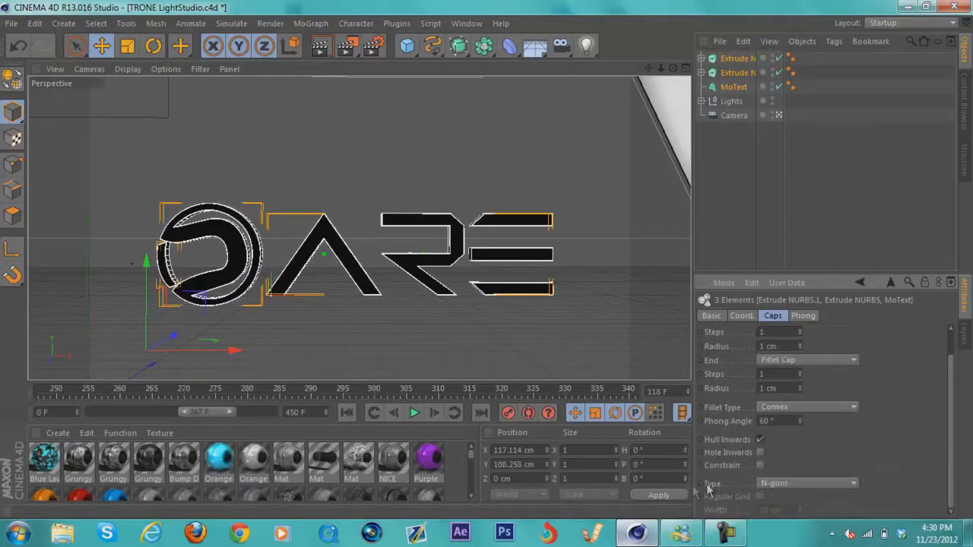
Mesh the caps as Quadrangles on a Regular Grid with 10 cm width
{"action": "left_click", "coordinate": [787, 484]}
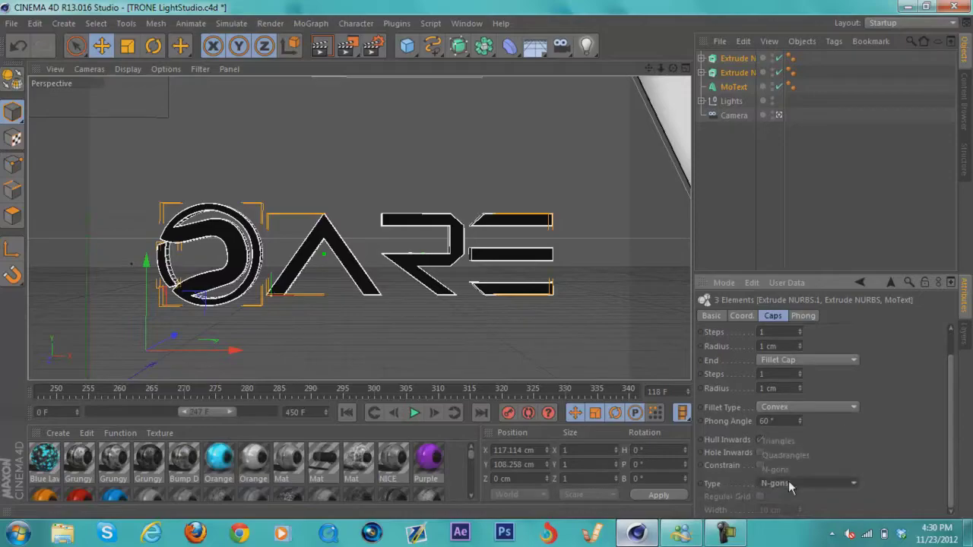
{"action": "left_click", "coordinate": [786, 456]}
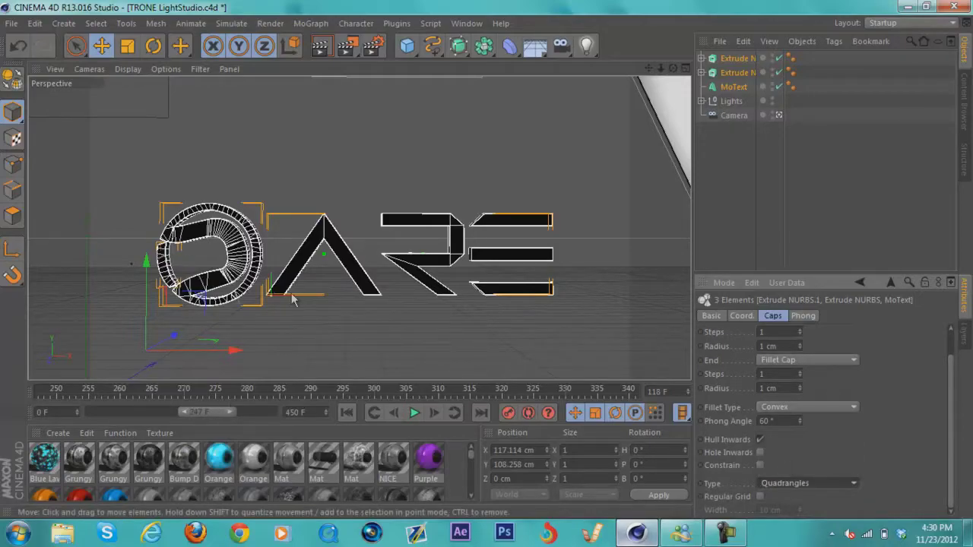
{"action": "left_click", "coordinate": [759, 496]}
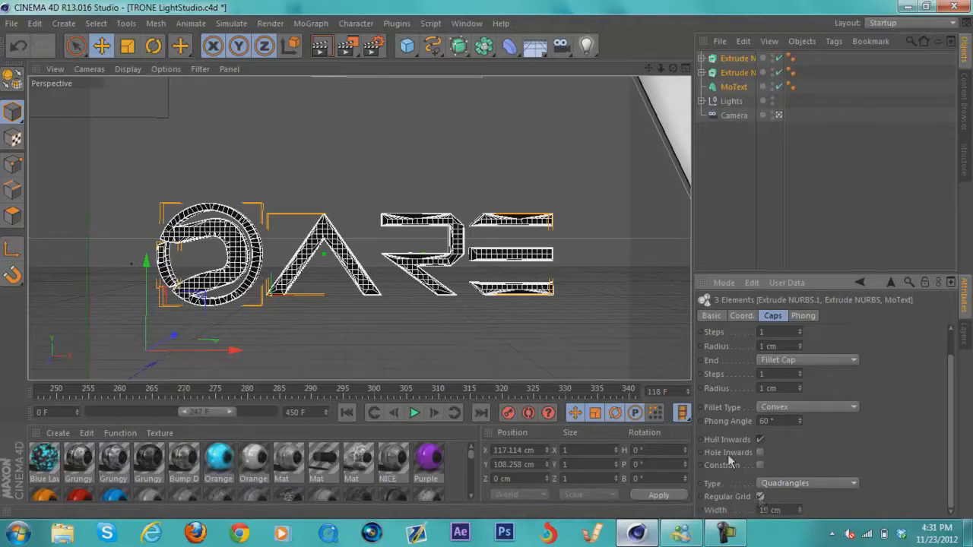
{"action": "left_click", "coordinate": [800, 512]}
{"action": "left_click", "coordinate": [800, 512]}
{"action": "left_click", "coordinate": [800, 508]}
{"action": "left_click", "coordinate": [800, 508]}
Make the 'are' MoText editable, move a, r, e to top level, and delete the empty MoText null
{"action": "left_click", "coordinate": [744, 173]}
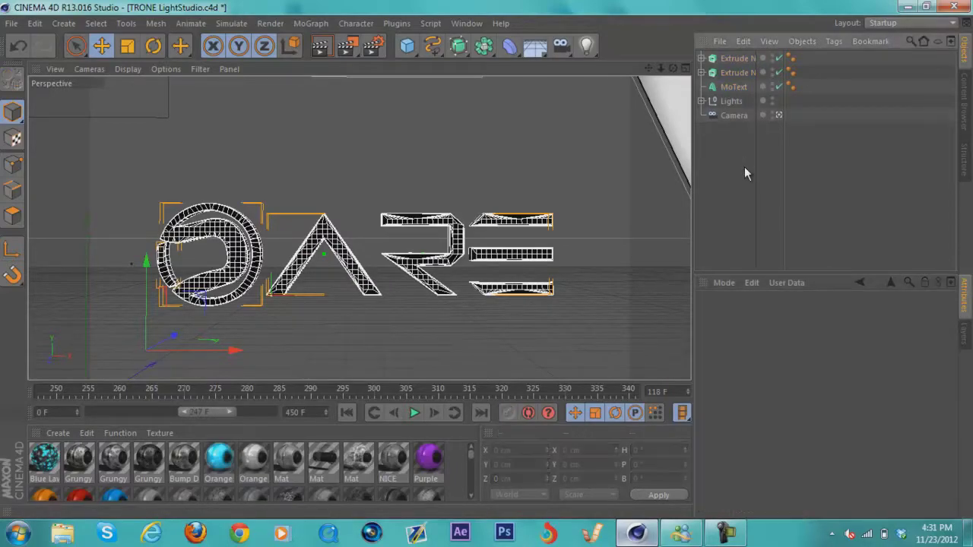
{"action": "right_click", "coordinate": [732, 88]}
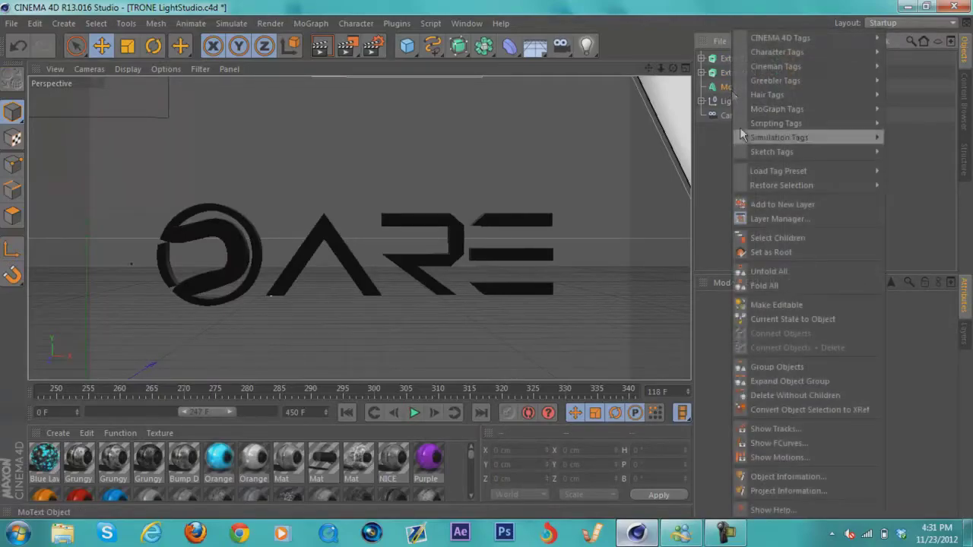
{"action": "left_click", "coordinate": [789, 304]}
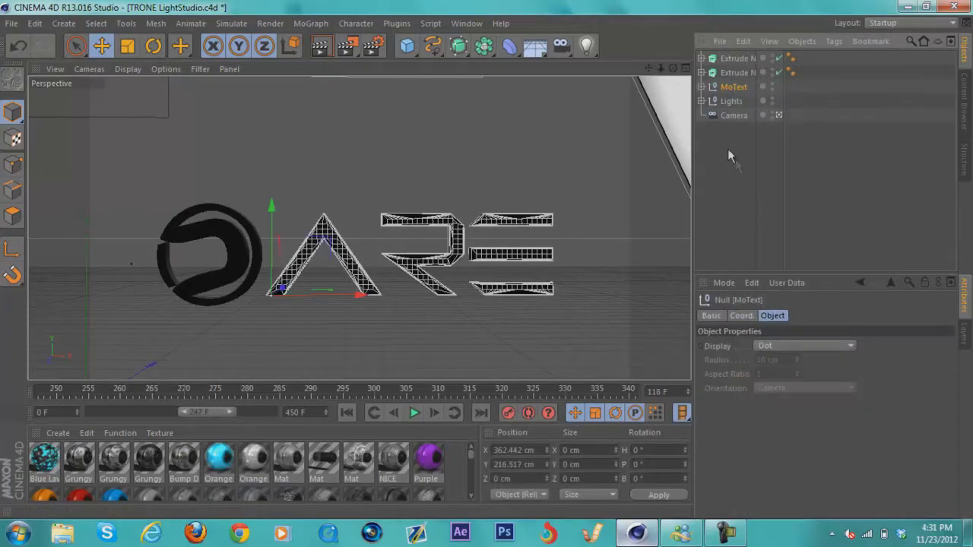
{"action": "left_click", "coordinate": [708, 101]}
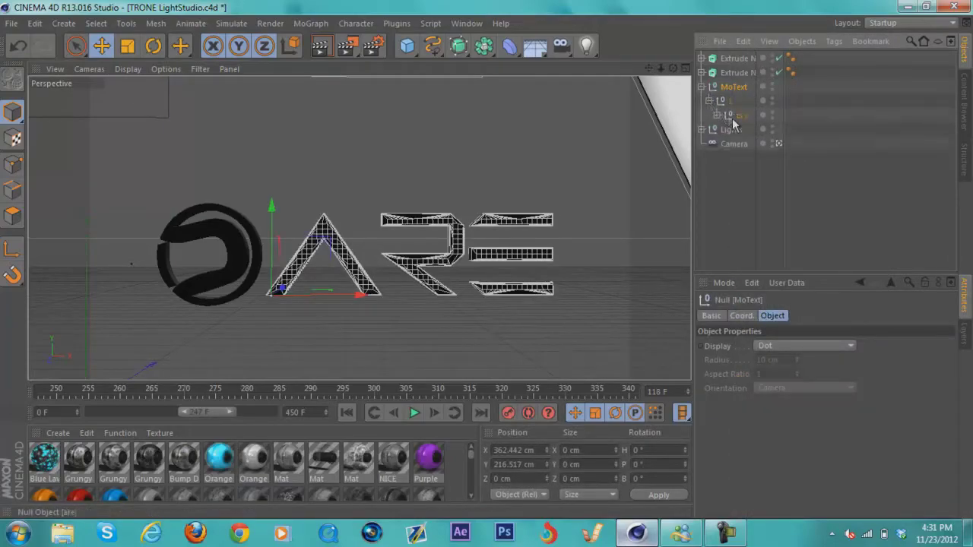
{"action": "left_click", "coordinate": [716, 115]}
{"action": "left_click", "coordinate": [747, 131]}
{"action": "left_click", "coordinate": [744, 158], "text": "shift"}
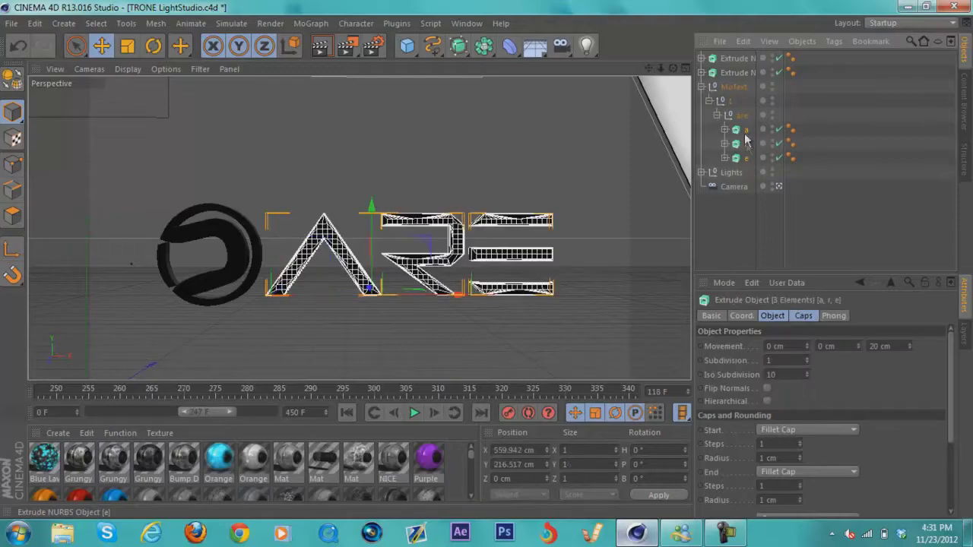
{"action": "left_click_drag", "start_coordinate": [734, 80], "coordinate": [734, 81]}
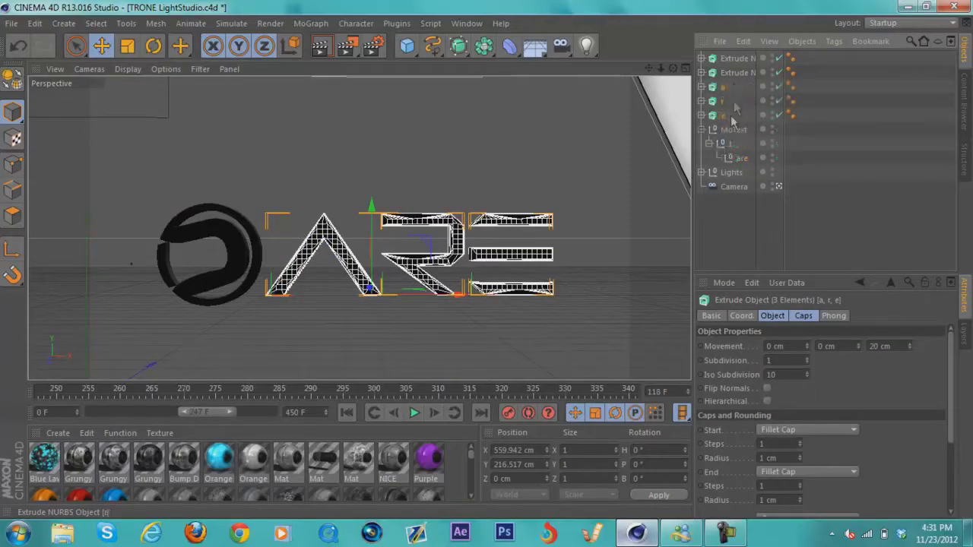
{"action": "left_click", "coordinate": [725, 131]}
{"action": "key", "text": "Delete"}
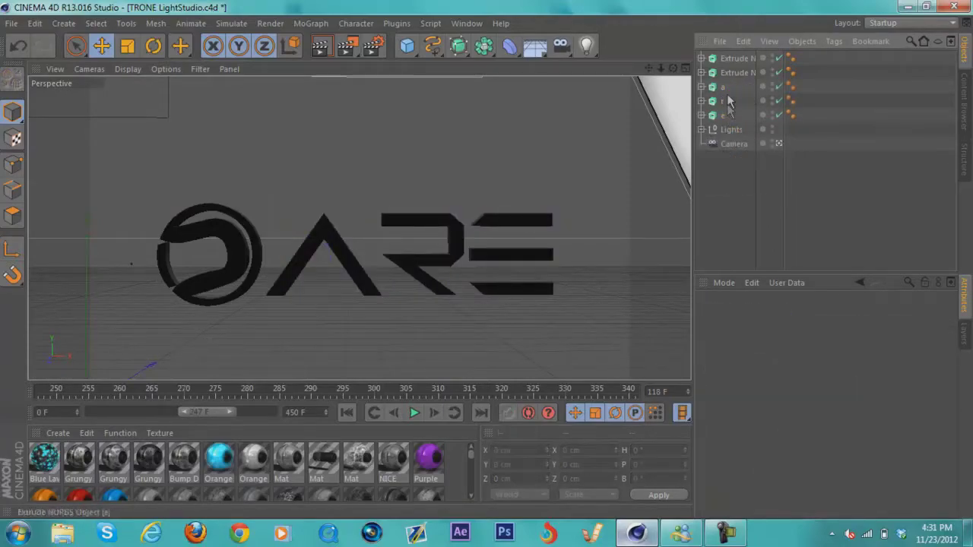
Group the two D extrude pieces under a null named D
{"action": "left_click", "coordinate": [737, 60]}
{"action": "left_click", "coordinate": [732, 72], "text": "shift"}
{"action": "right_click", "coordinate": [732, 72]}
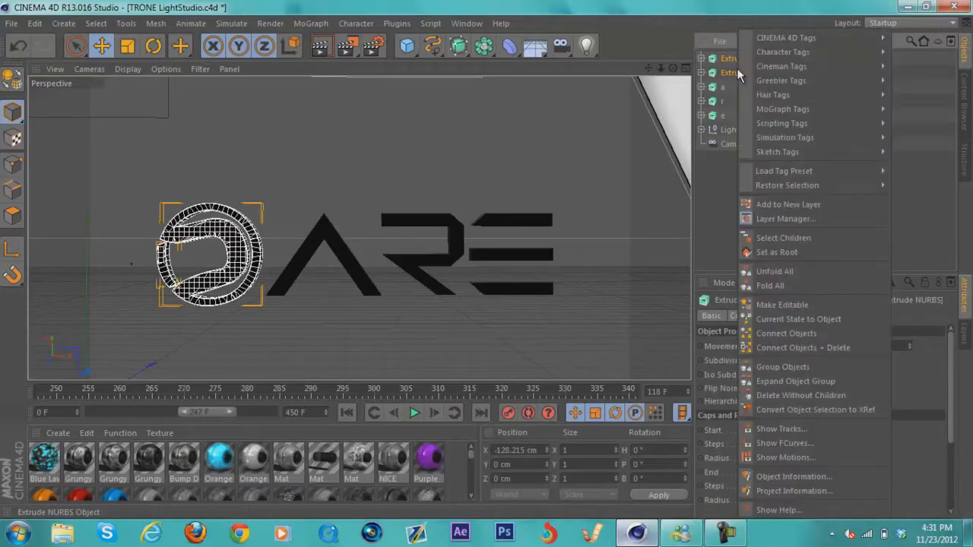
{"action": "left_click", "coordinate": [818, 363]}
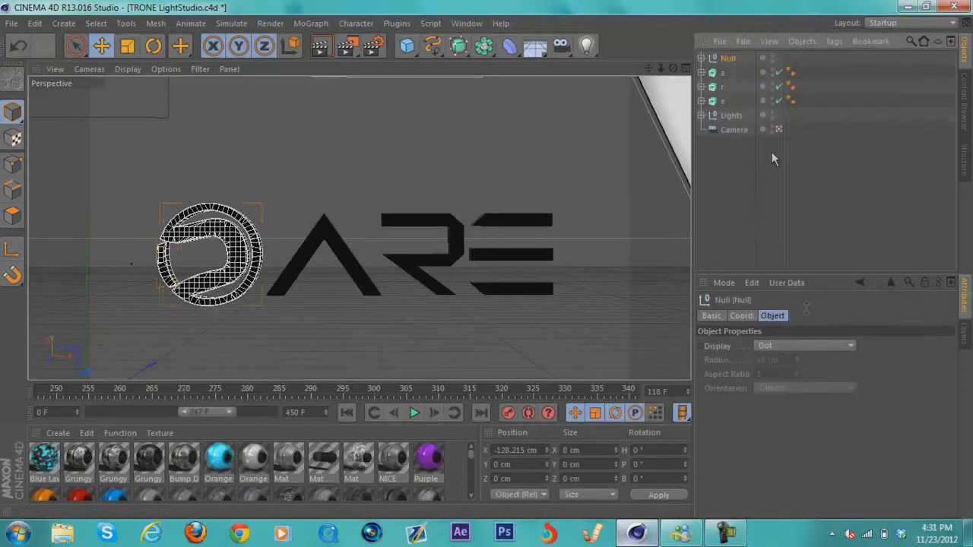
{"action": "double_click", "coordinate": [729, 58]}
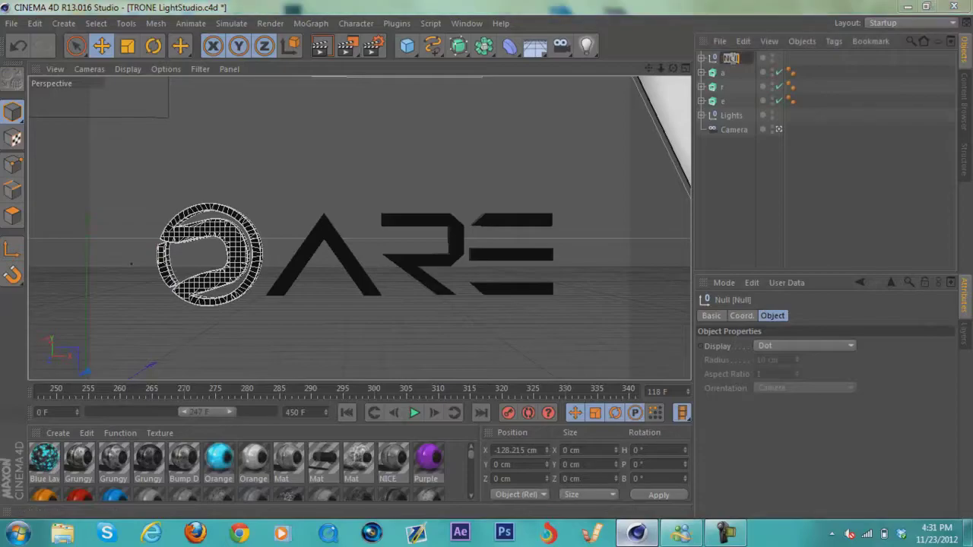
{"action": "key", "text": "Return"}
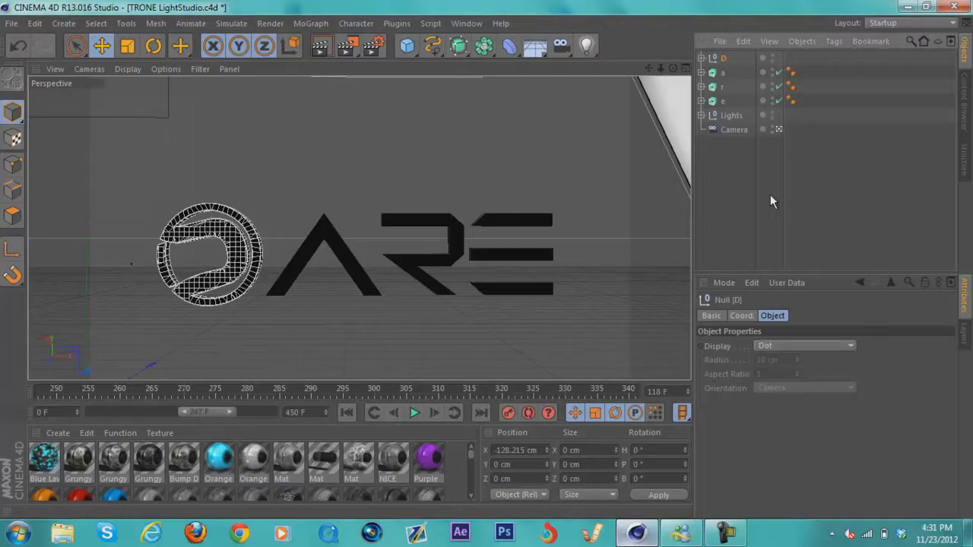
{"action": "left_click", "coordinate": [725, 100], "text": "shift"}
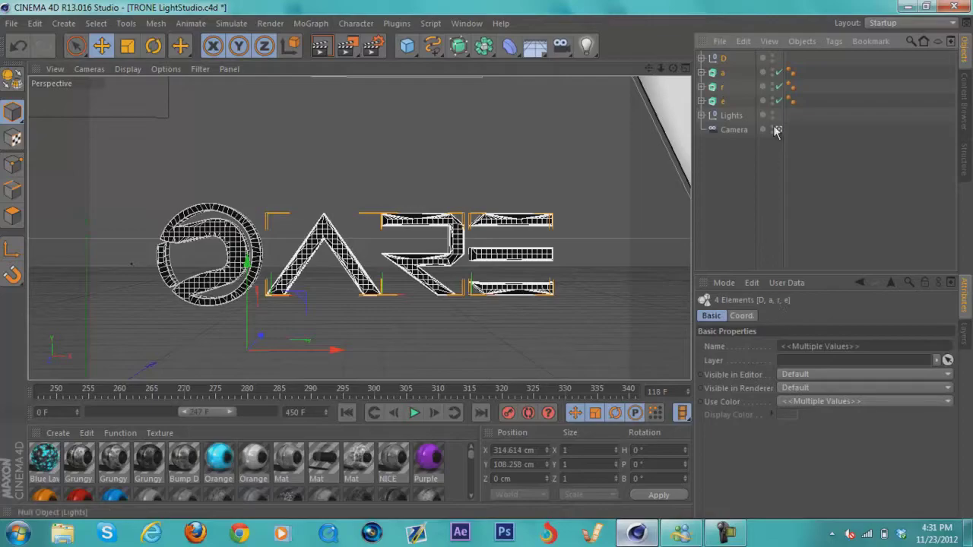
{"action": "left_click", "coordinate": [745, 159]}
Set Movement Z to 200 cm on both D extrudes and the a, r, e letters
{"action": "left_click", "coordinate": [701, 58]}
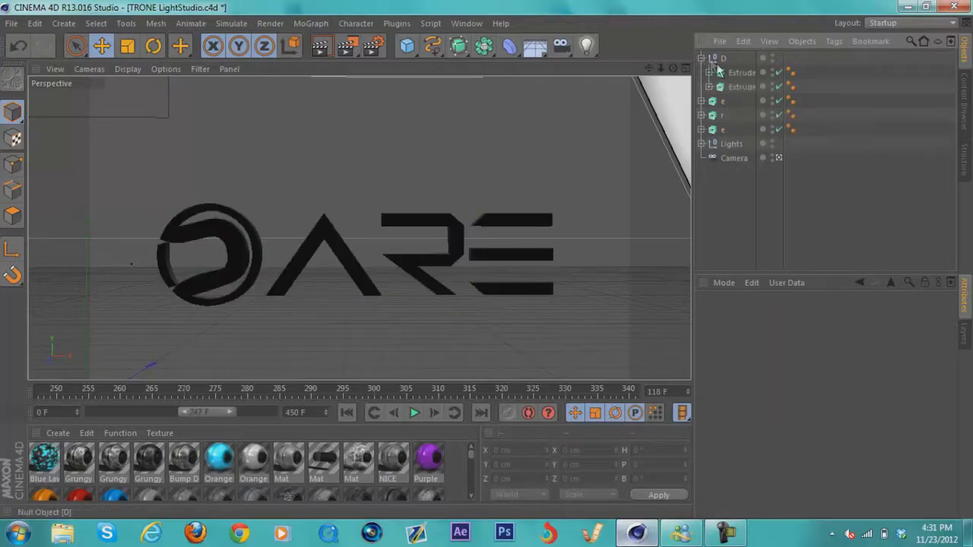
{"action": "left_click", "coordinate": [739, 72]}
{"action": "left_click", "coordinate": [724, 131], "text": "shift"}
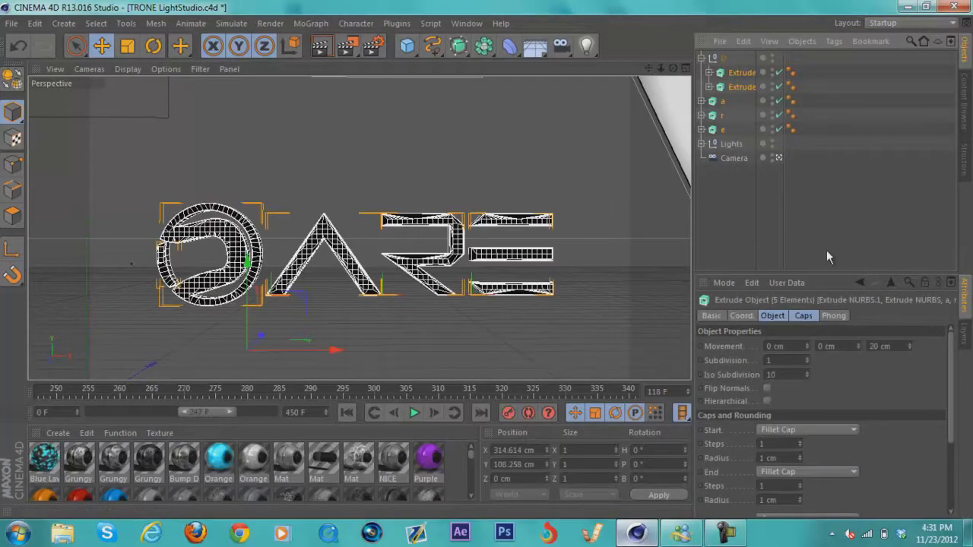
{"action": "left_click", "coordinate": [874, 346]}
{"action": "type", "text": "1"}
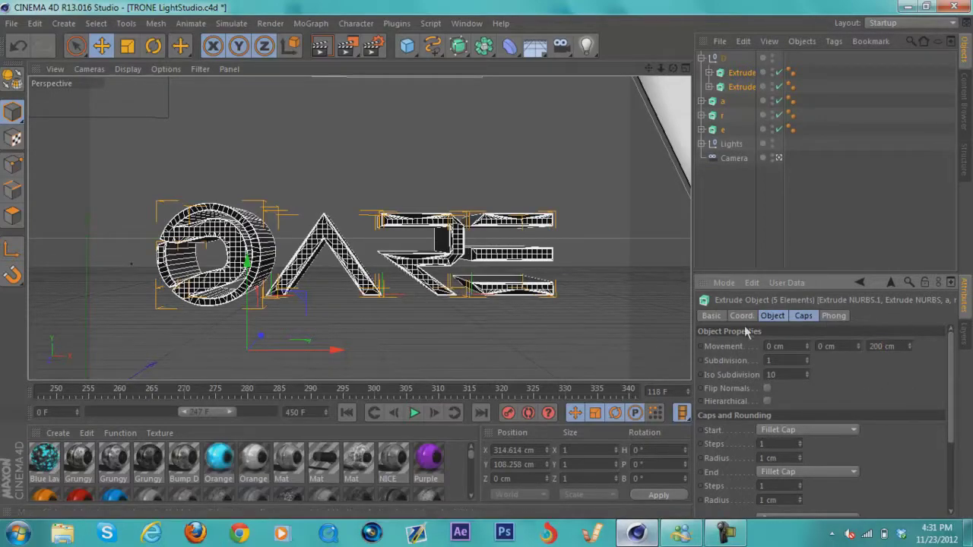
{"action": "left_click", "coordinate": [701, 58]}
{"action": "left_click", "coordinate": [743, 152]}
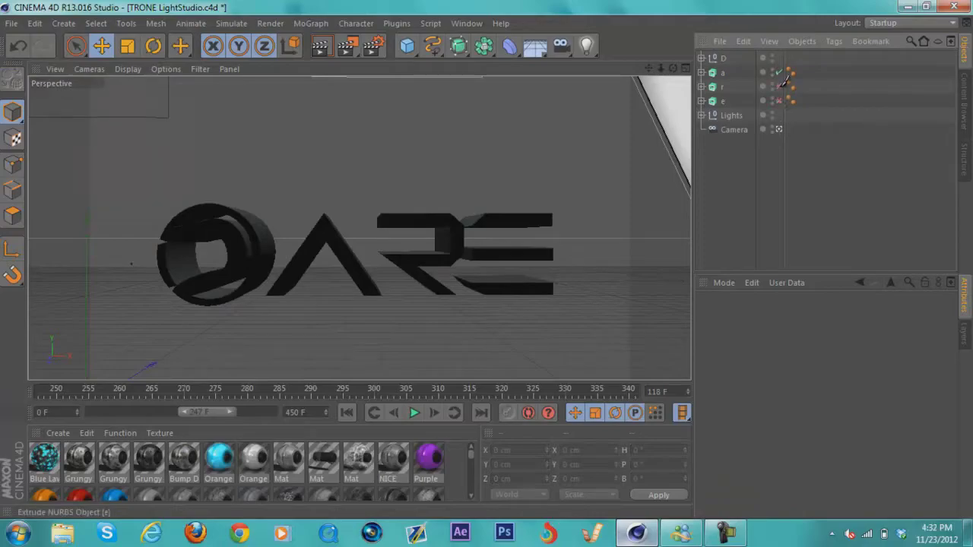
Disable a, r and e, and apply Bump Dark Steel to both D extrude parts
{"action": "left_click_drag", "start_coordinate": [779, 100], "coordinate": [782, 71]}
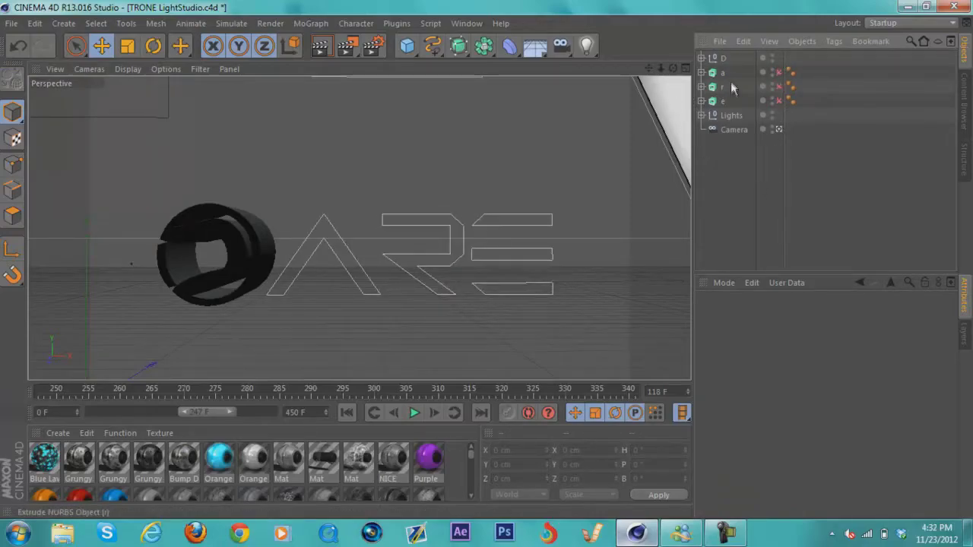
{"action": "left_click", "coordinate": [723, 60]}
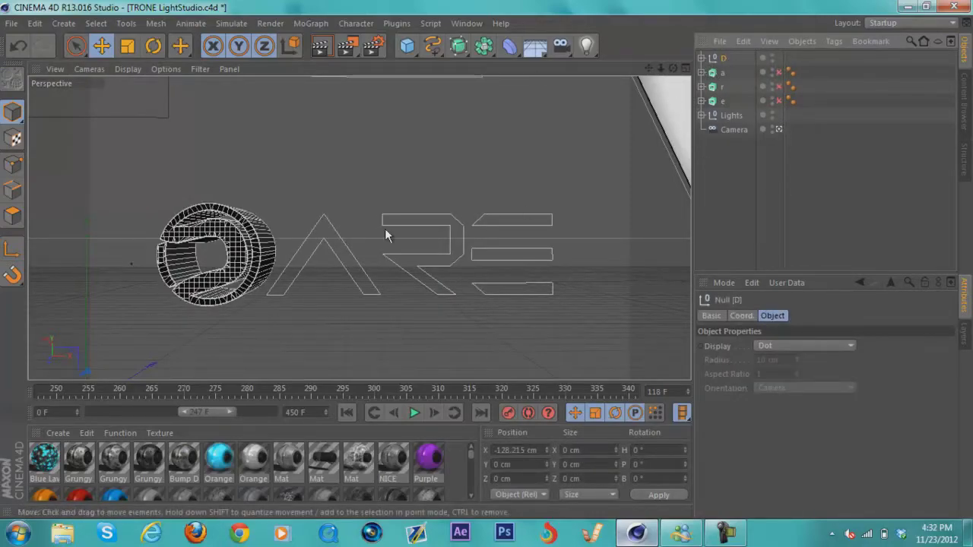
{"action": "left_click", "coordinate": [701, 58]}
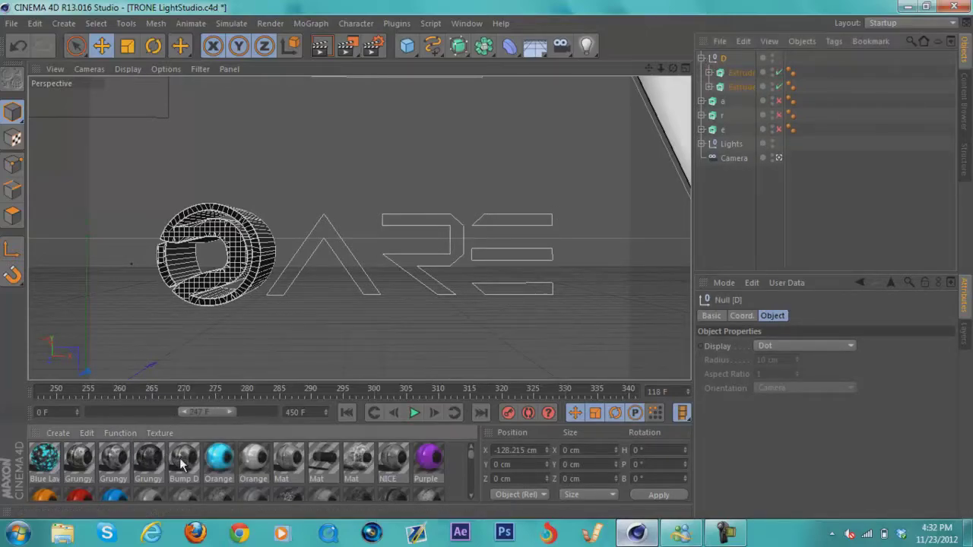
{"action": "left_click_drag", "start_coordinate": [743, 71], "coordinate": [743, 73]}
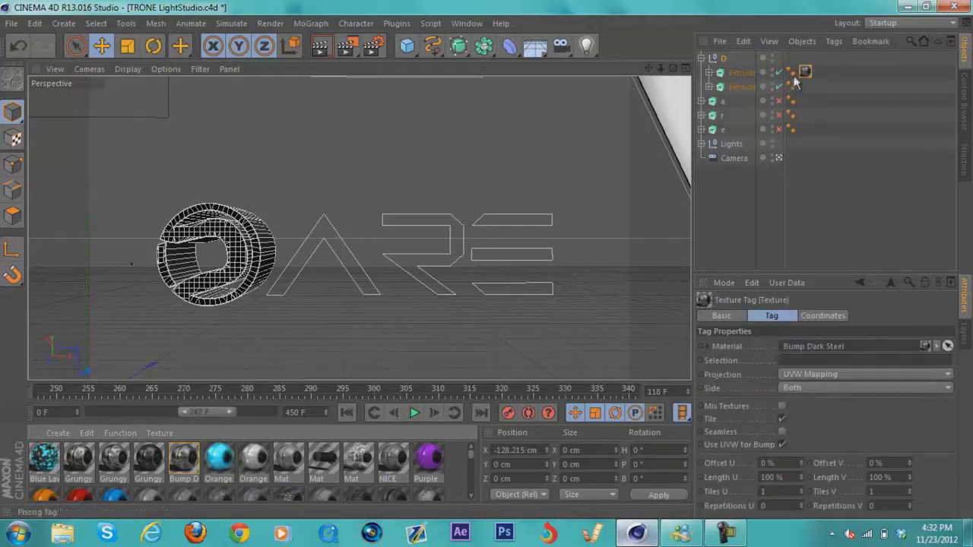
{"action": "left_click_drag", "start_coordinate": [804, 72], "coordinate": [805, 85], "text": "ctrl"}
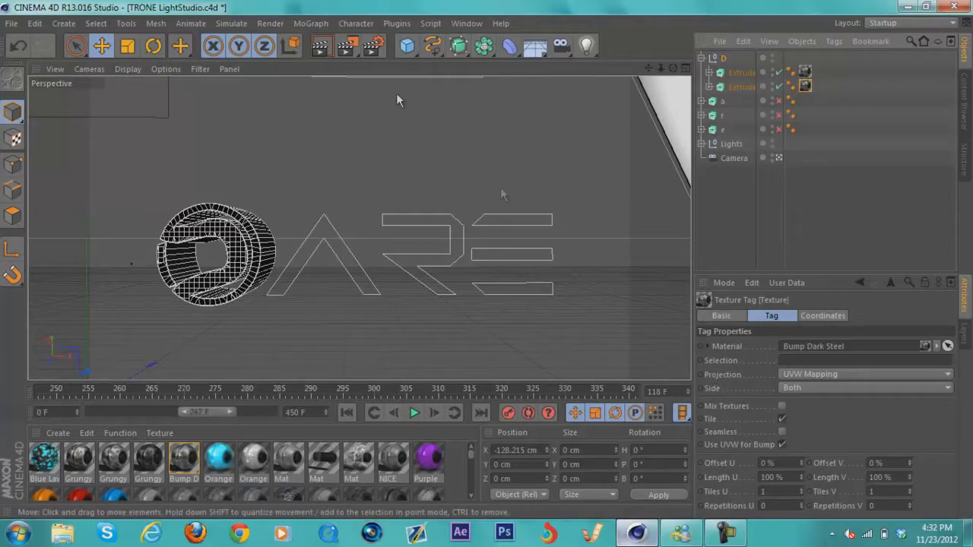
Duplicate the D null with copy and paste, creating D.1
{"action": "left_click", "coordinate": [396, 24]}
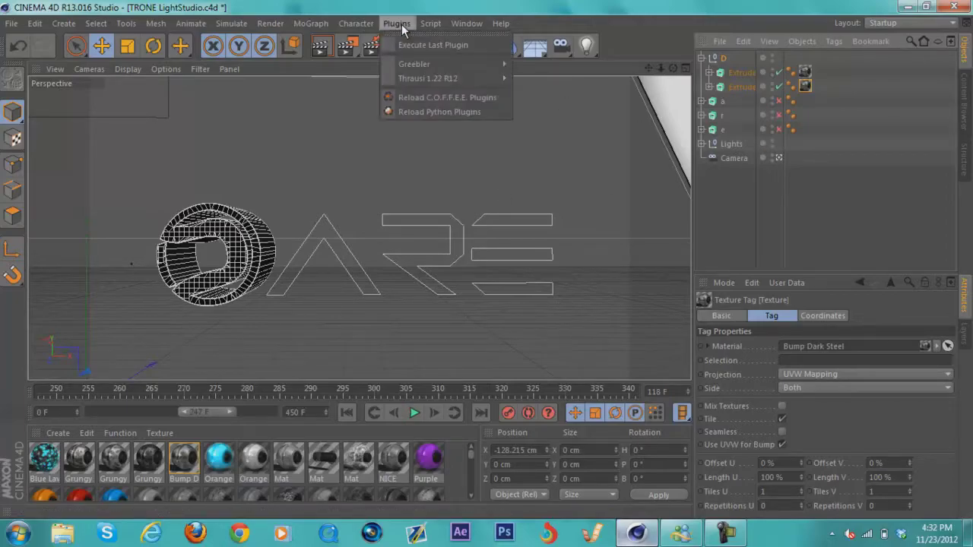
{"action": "key", "text": "Escape"}
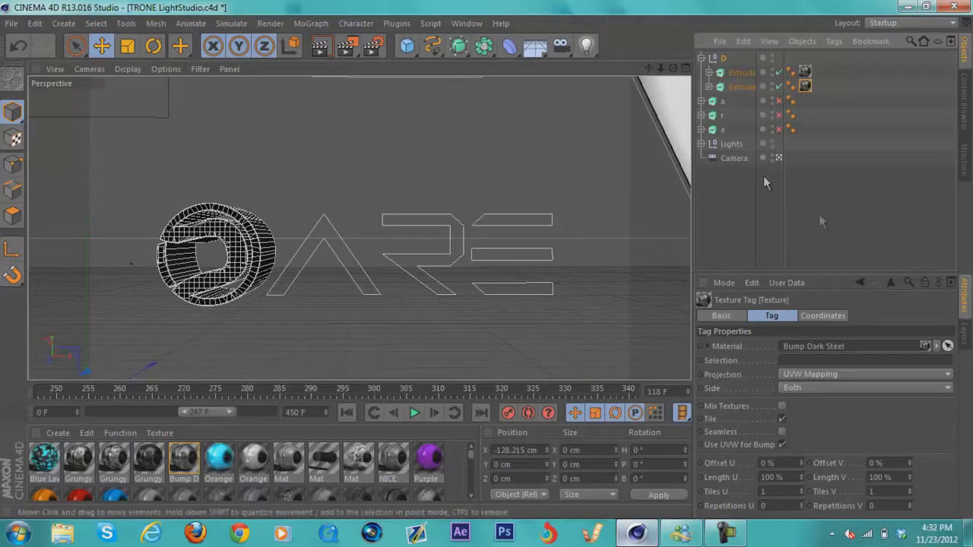
{"action": "left_click", "coordinate": [702, 58]}
{"action": "left_click", "coordinate": [723, 58]}
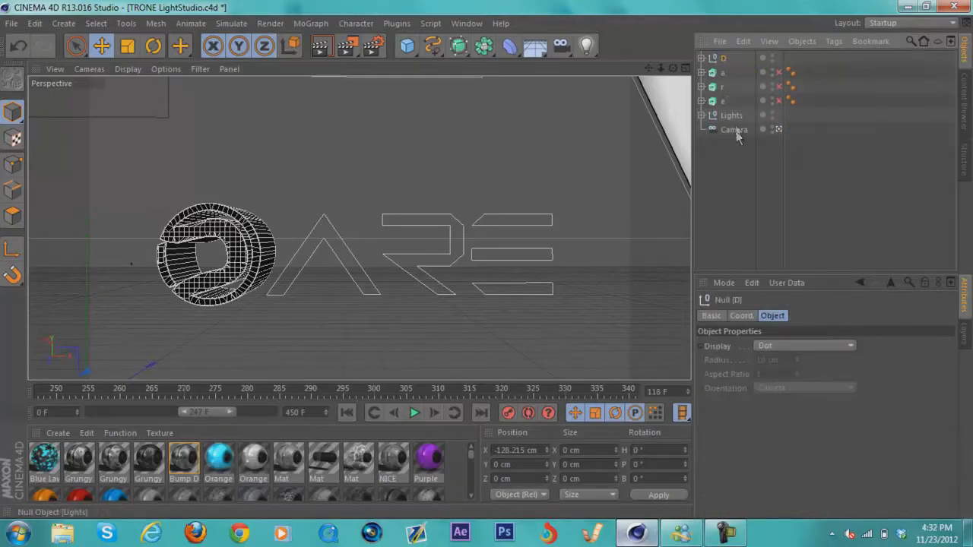
{"action": "key", "text": "ctrl+c"}
{"action": "key", "text": "ctrl+v"}
Delete the texture tags from D.1's extrude parts and collapse D.1
{"action": "left_click", "coordinate": [702, 57]}
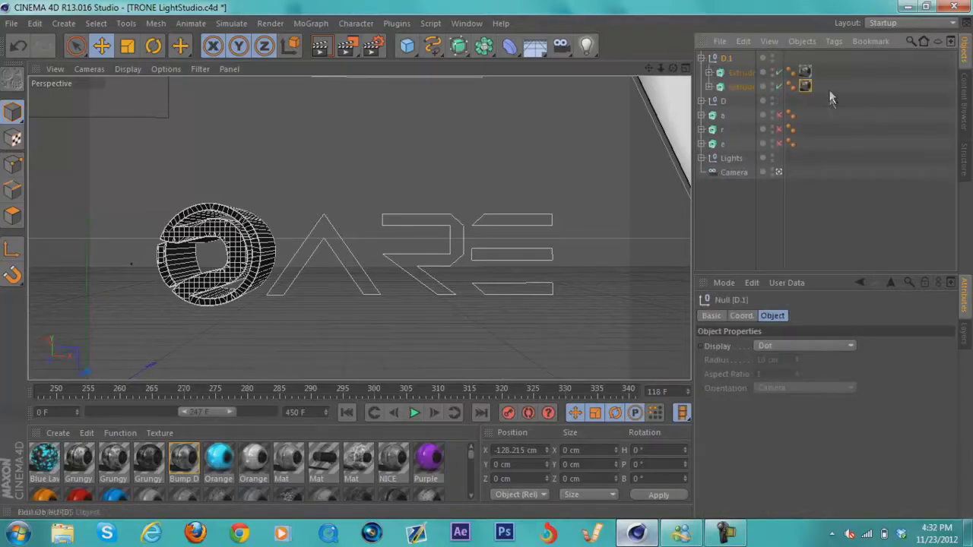
{"action": "left_click", "coordinate": [805, 73]}
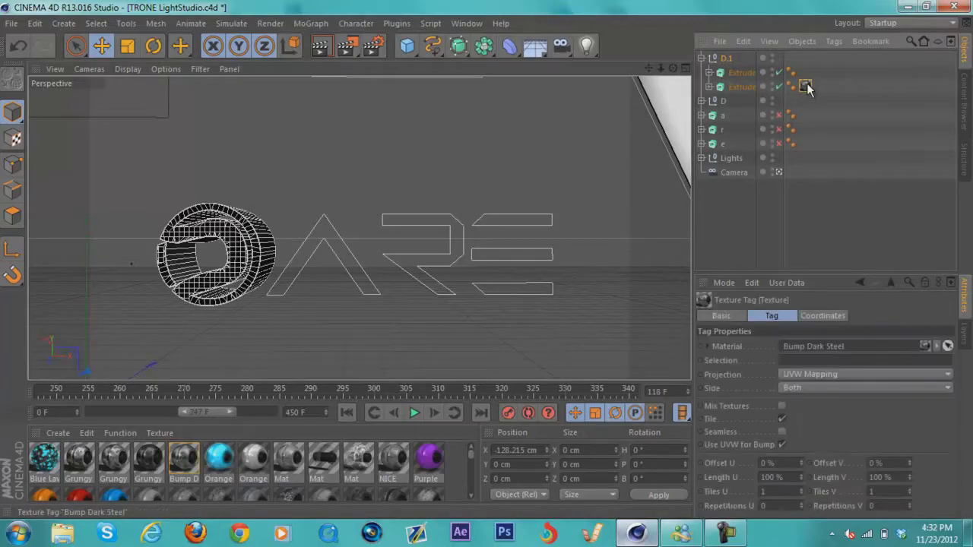
{"action": "key", "text": "Delete"}
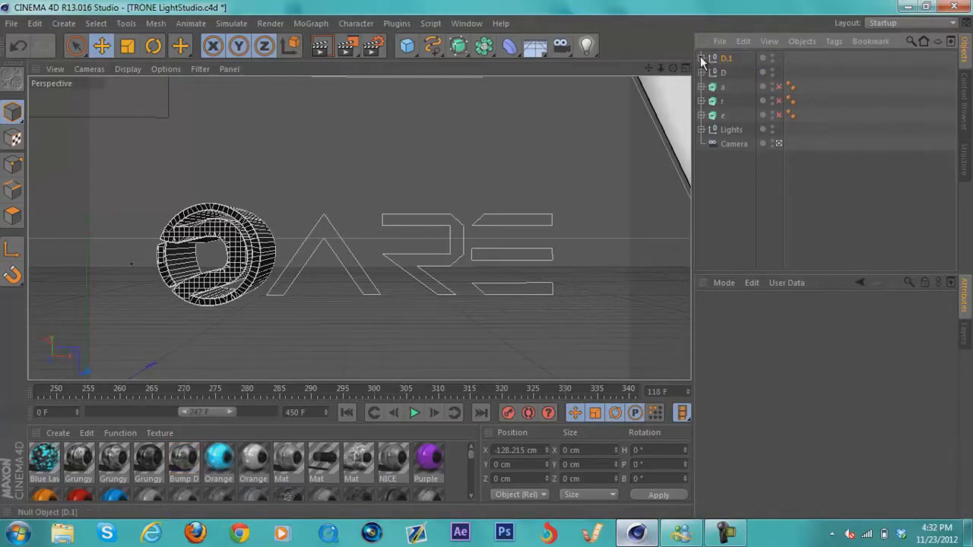
{"action": "left_click", "coordinate": [701, 58]}
{"action": "left_click", "coordinate": [397, 25]}
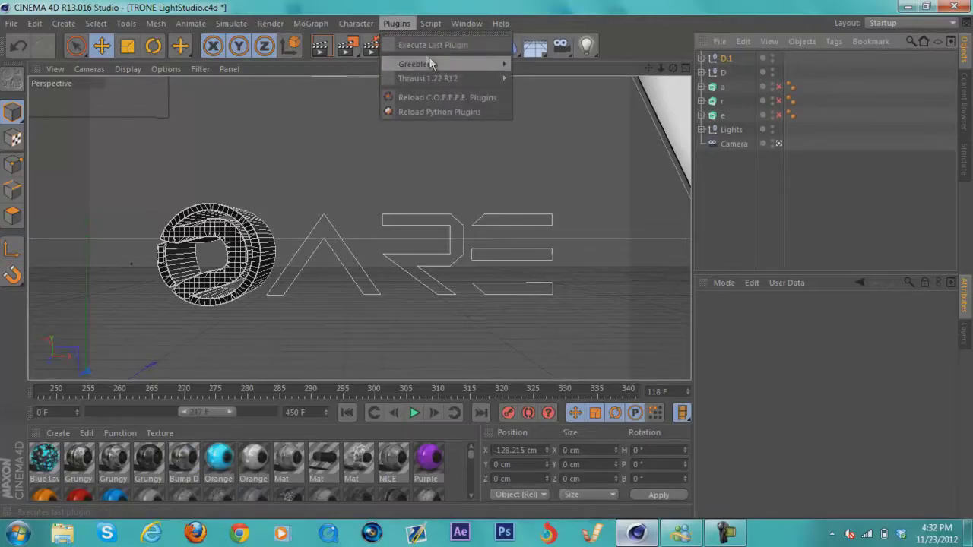
Add a Greebler from Plugins and nest the D null inside it
{"action": "mouse_move", "coordinate": [450, 65]}
{"action": "left_click", "coordinate": [531, 72]}
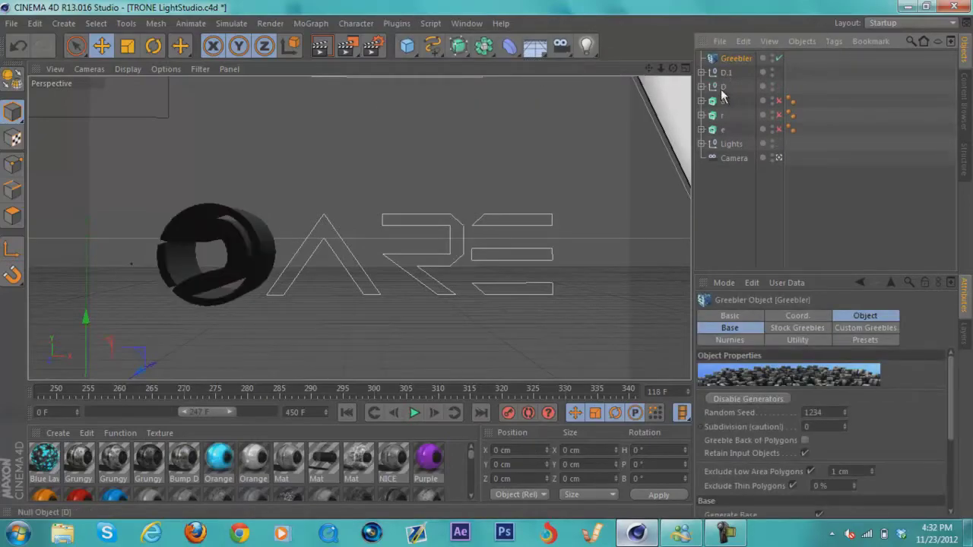
{"action": "left_click_drag", "start_coordinate": [723, 87], "coordinate": [738, 63]}
{"action": "left_click", "coordinate": [735, 59]}
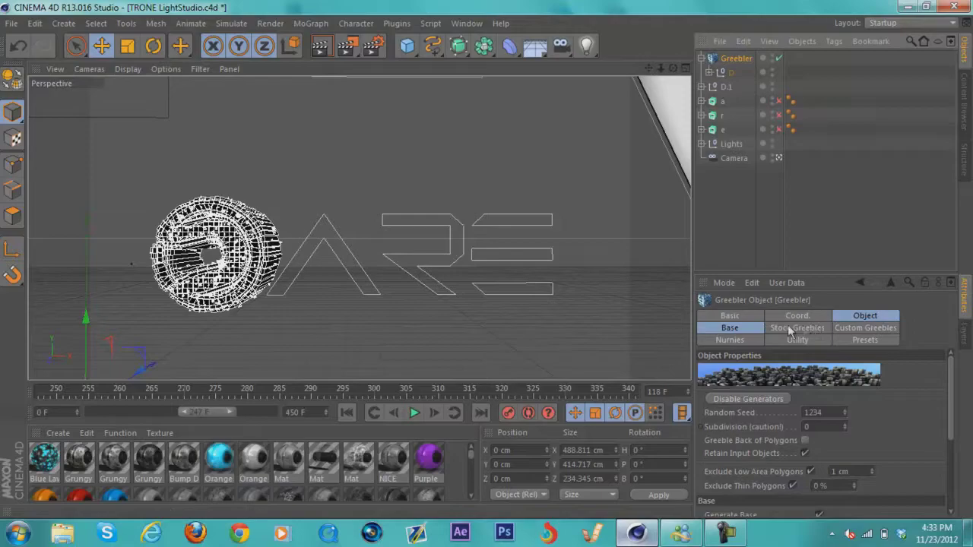
{"action": "left_click", "coordinate": [873, 317]}
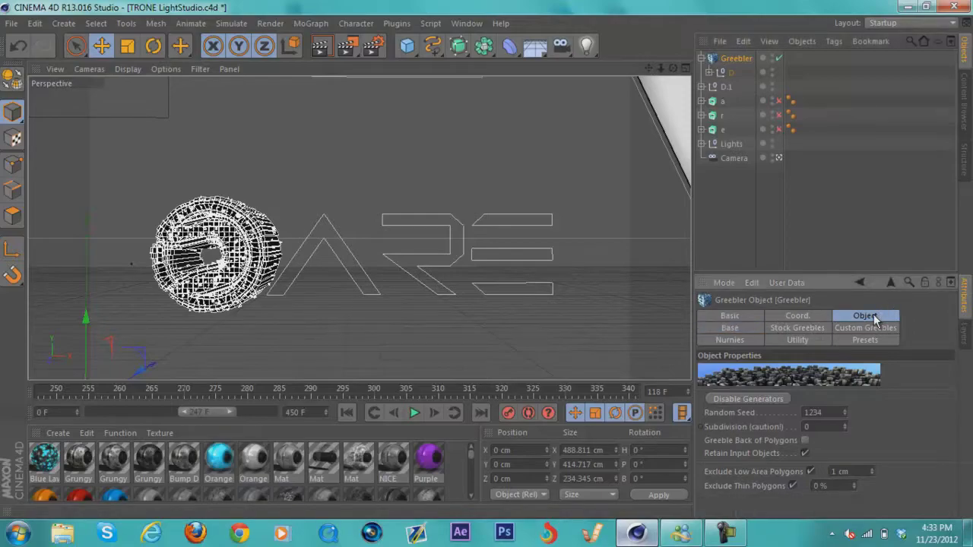
{"action": "left_click", "coordinate": [729, 328]}
Set Greebler Height 3–5 cm and Bevel 3–5 %, then render a test preview
{"action": "left_click", "coordinate": [826, 441]}
{"action": "type", "text": "3"}
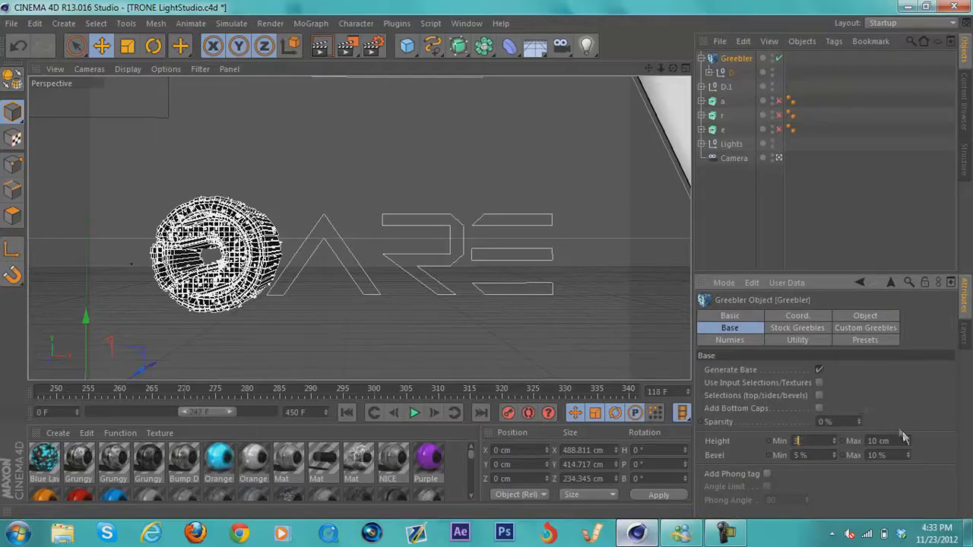
{"action": "key", "text": "Tab"}
{"action": "type", "text": "5"}
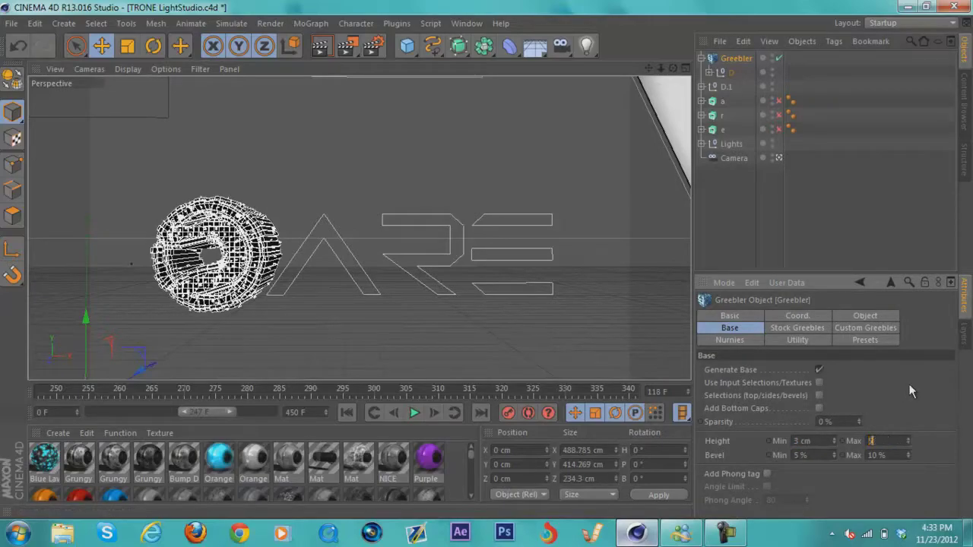
{"action": "left_click", "coordinate": [824, 454]}
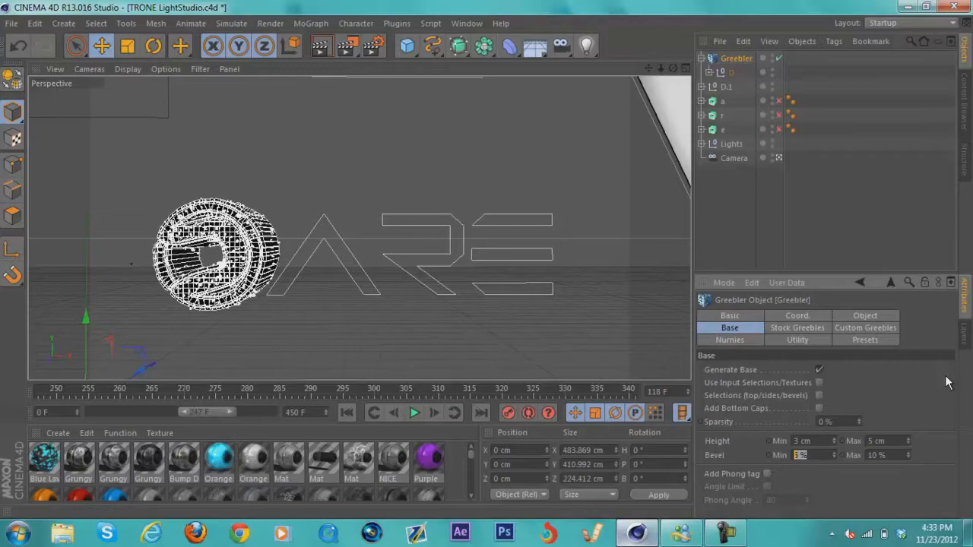
{"action": "type", "text": "3"}
{"action": "left_click", "coordinate": [899, 454]}
{"action": "type", "text": "5"}
{"action": "key", "text": "Return"}
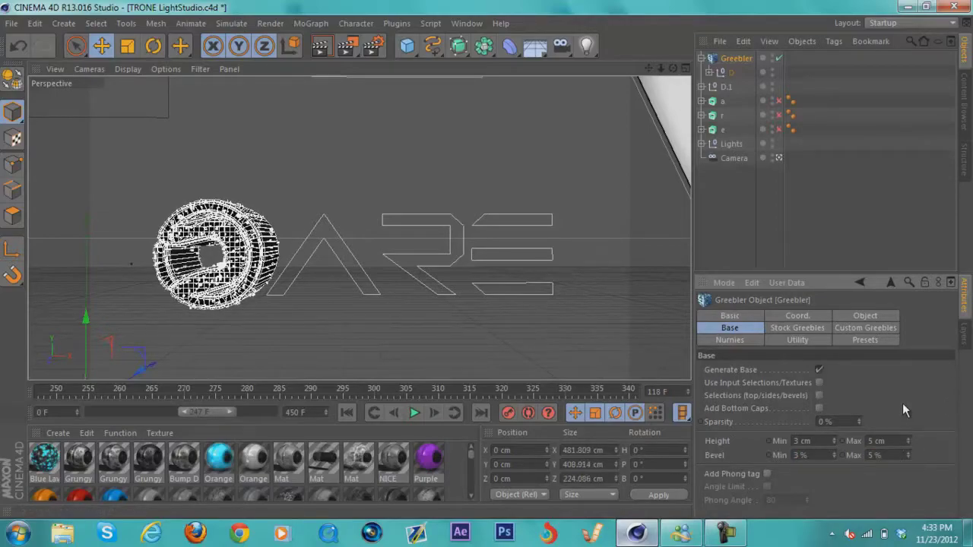
{"action": "left_click", "coordinate": [320, 47]}
{"action": "left_click", "coordinate": [296, 220]}
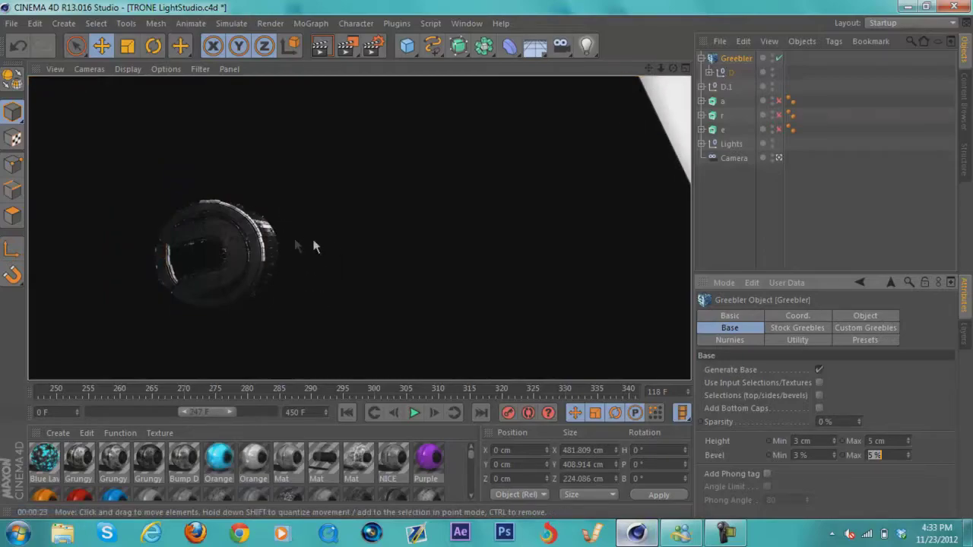
{"action": "left_click", "coordinate": [415, 262]}
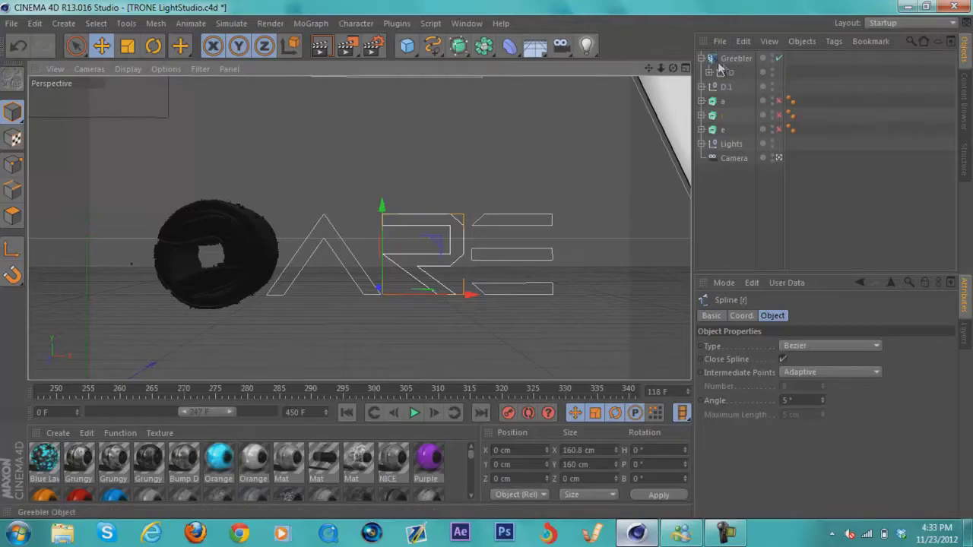
Move the D.1 null out to top level beside the Greebler
{"action": "left_click", "coordinate": [709, 74]}
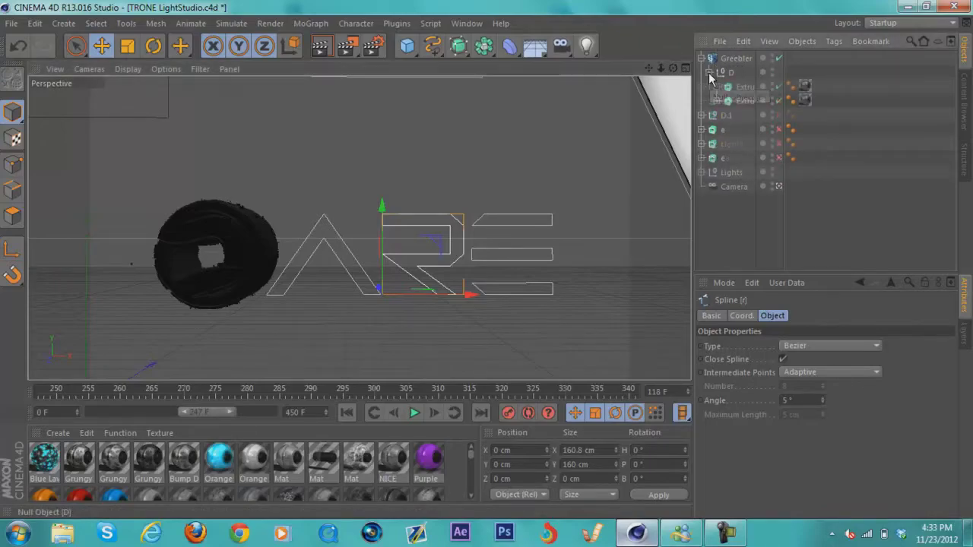
{"action": "left_click", "coordinate": [709, 74]}
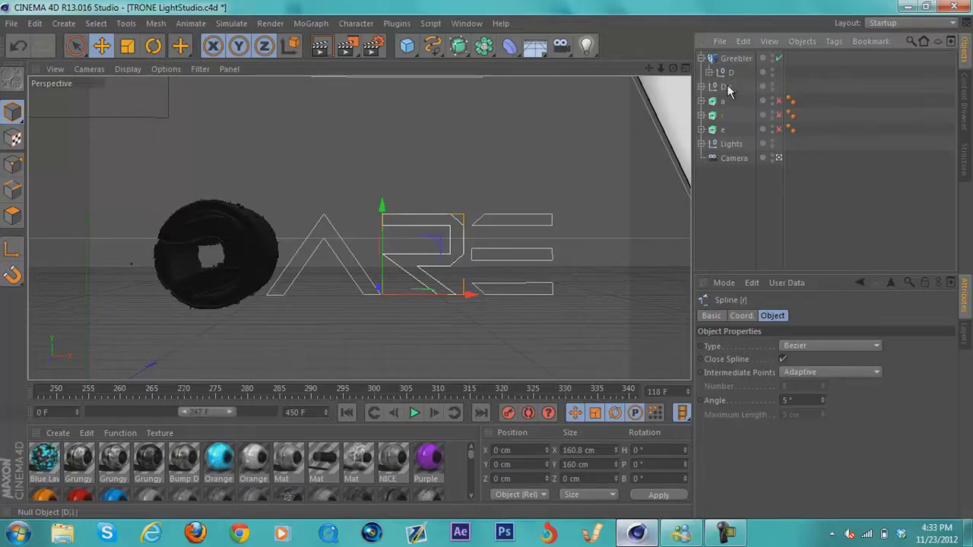
{"action": "left_click", "coordinate": [728, 88]}
{"action": "left_click_drag", "start_coordinate": [728, 87], "coordinate": [734, 61]}
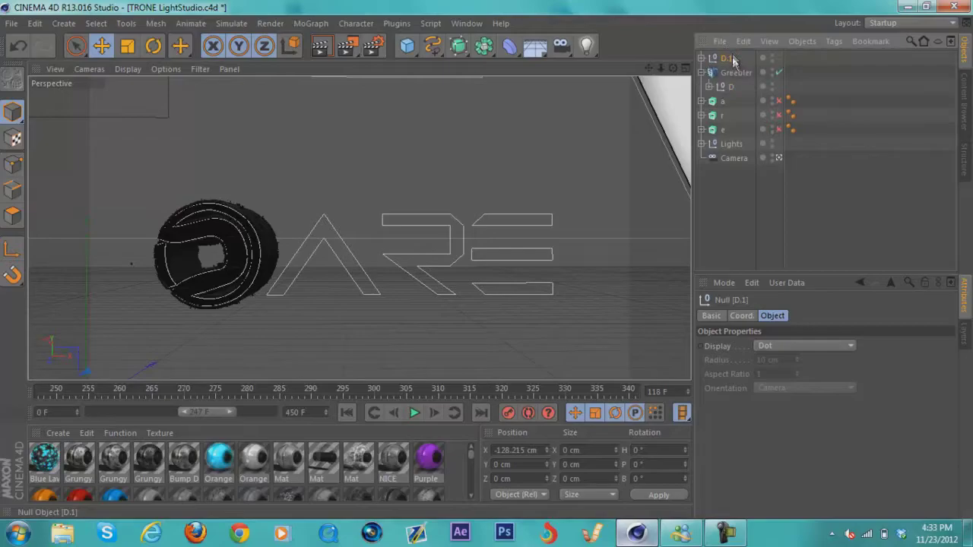
Add an Atom Array, paste three more copies, and nest D.1 in the fourth
{"action": "left_click", "coordinate": [482, 49]}
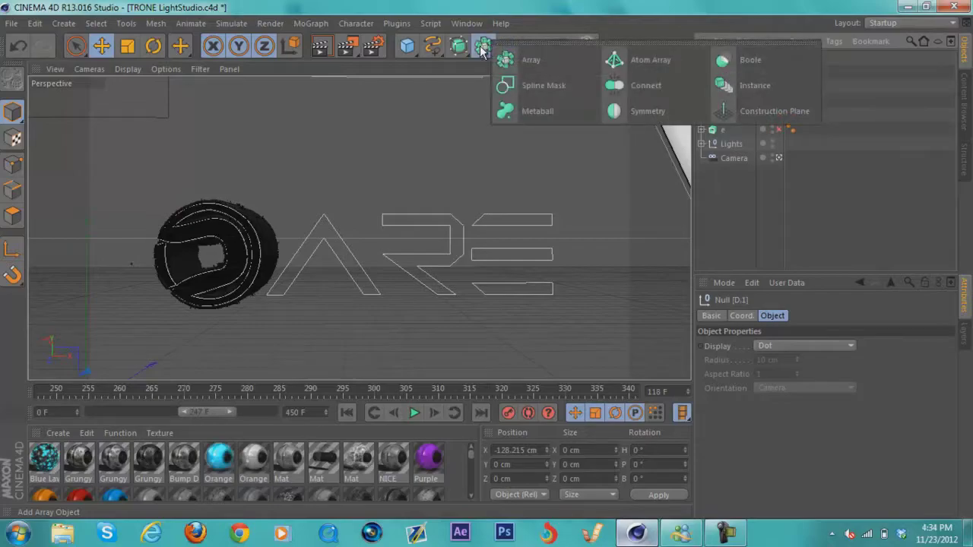
{"action": "left_click", "coordinate": [641, 67]}
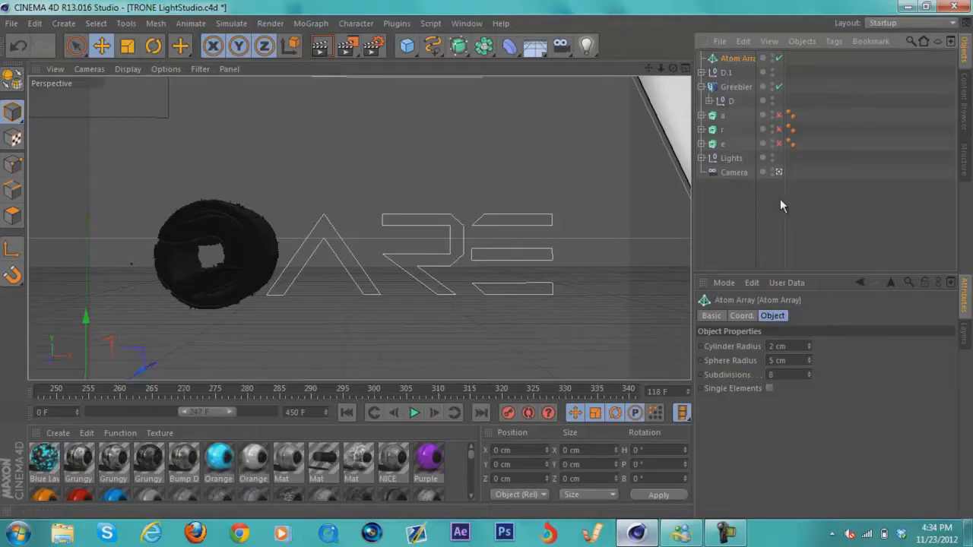
{"action": "key", "text": "ctrl+v"}
{"action": "key", "text": "ctrl+v"}
{"action": "key", "text": "ctrl+v"}
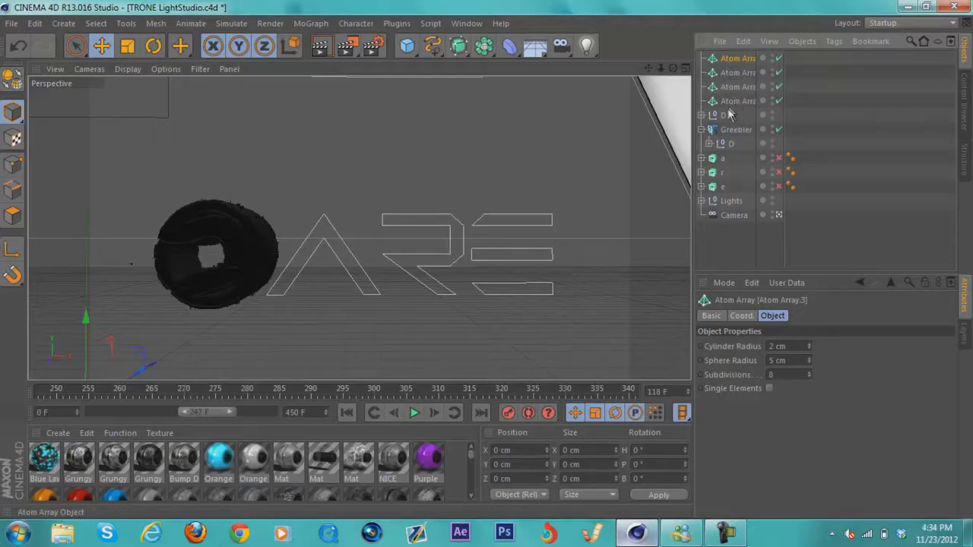
{"action": "left_click_drag", "start_coordinate": [728, 114], "coordinate": [730, 102]}
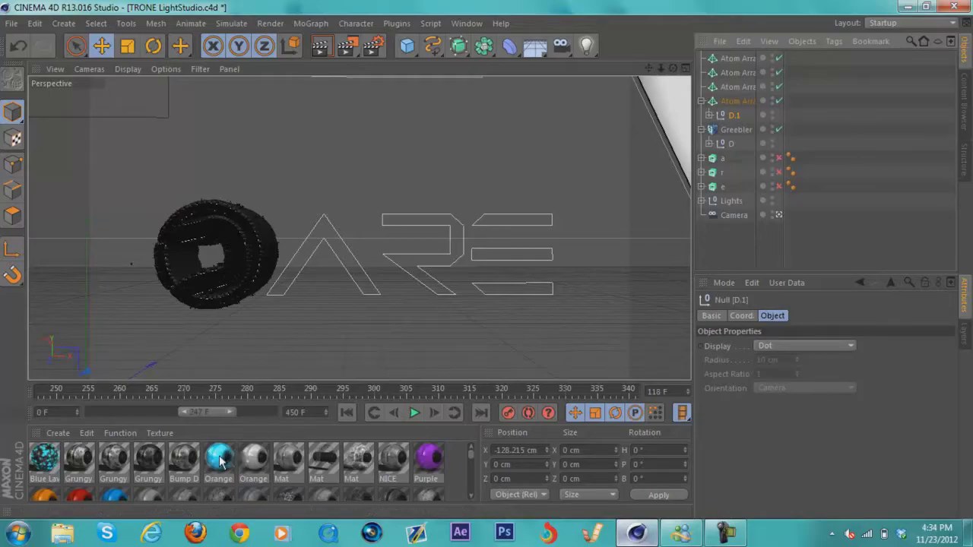
Apply Orange to the last Atom Array and set all four arrays' Sphere Radius to 2 cm
{"action": "mouse_move", "coordinate": [219, 459]}
{"action": "left_mouse_down"}
{"action": "mouse_move", "coordinate": [549, 195]}
{"action": "mouse_move", "coordinate": [185, 491]}
{"action": "mouse_move", "coordinate": [506, 222]}
{"action": "mouse_move", "coordinate": [658, 161]}
{"action": "mouse_move", "coordinate": [604, 204]}
{"action": "mouse_move", "coordinate": [739, 114]}
{"action": "mouse_move", "coordinate": [737, 100]}
{"action": "left_mouse_up"}
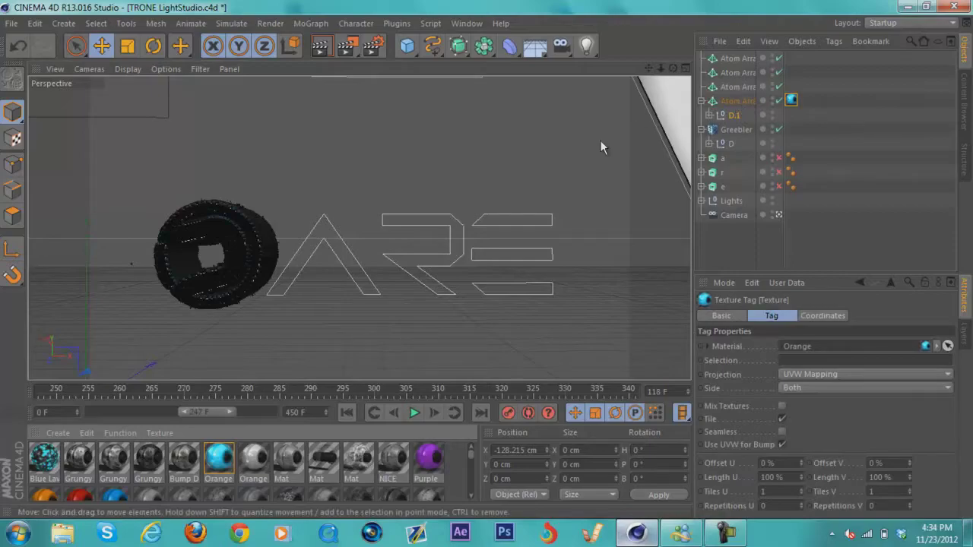
{"action": "left_click", "coordinate": [739, 102]}
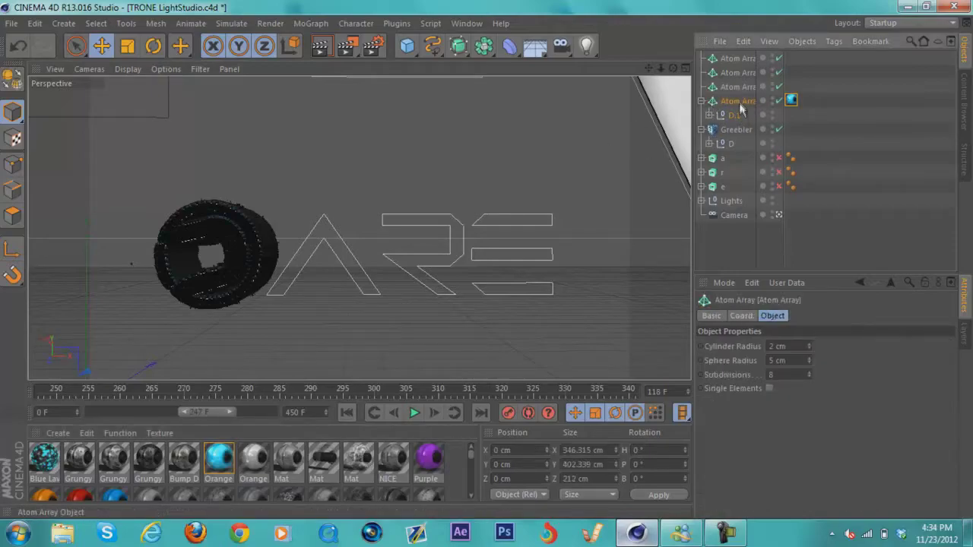
{"action": "left_click", "coordinate": [741, 61], "text": "shift"}
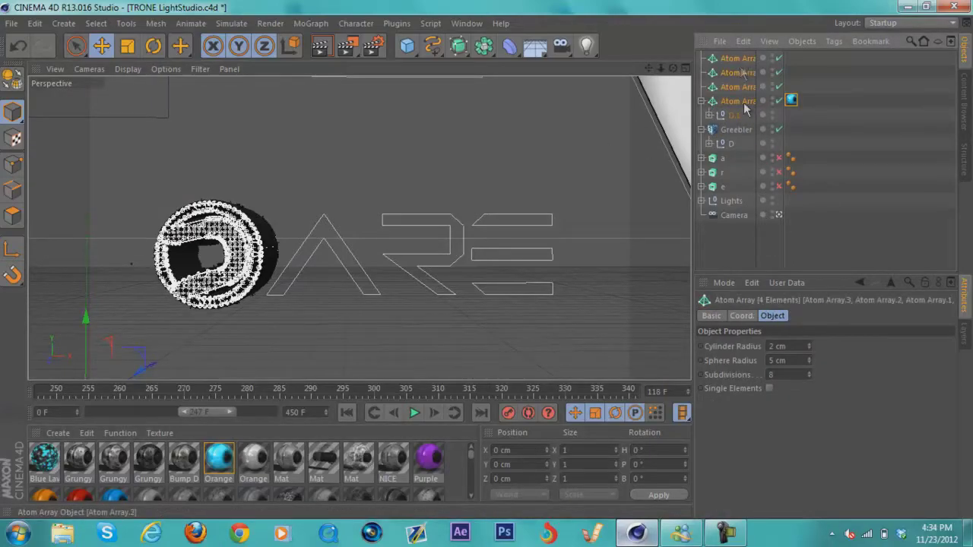
{"action": "double_click", "coordinate": [794, 360]}
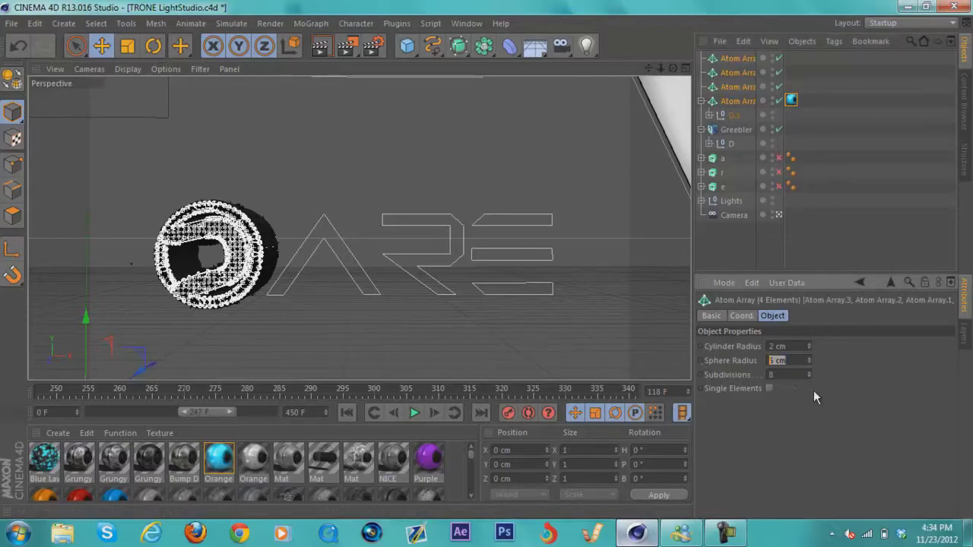
{"action": "type", "text": "2"}
{"action": "key", "text": "Return"}
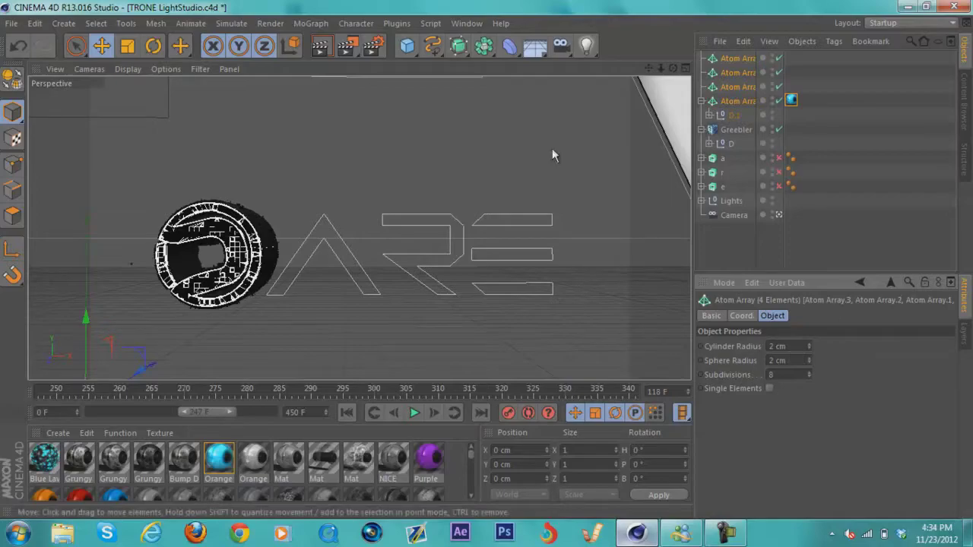
{"action": "left_click", "coordinate": [324, 51]}
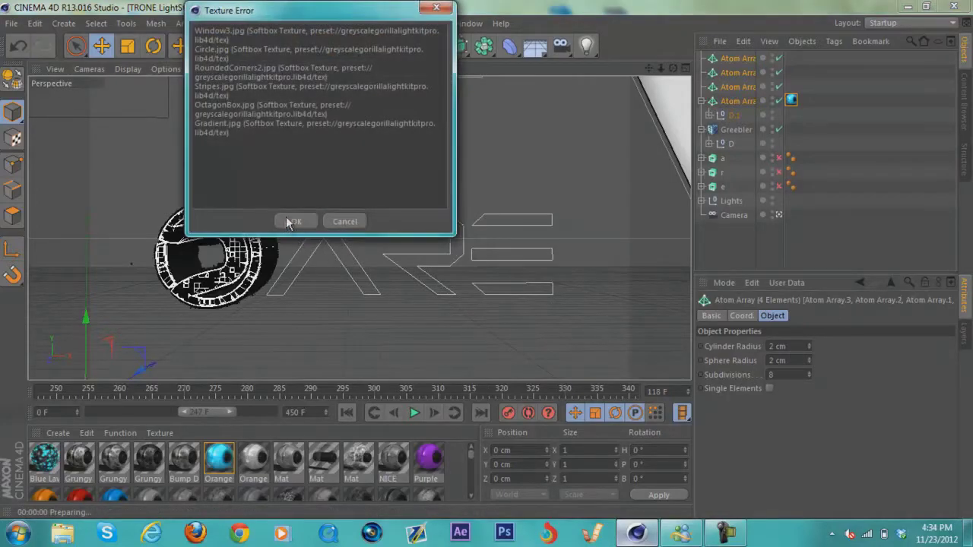
{"action": "left_click", "coordinate": [291, 220]}
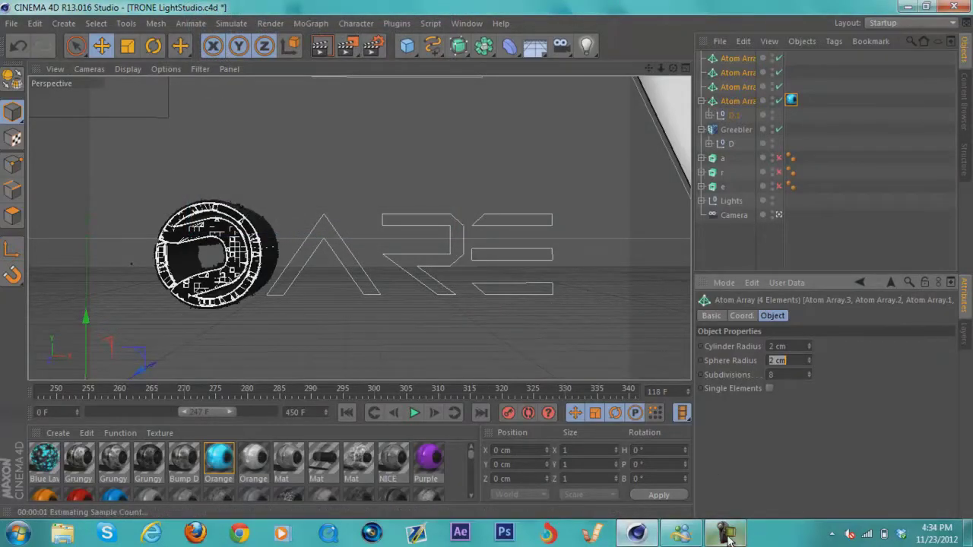
{"action": "left_click", "coordinate": [645, 533]}
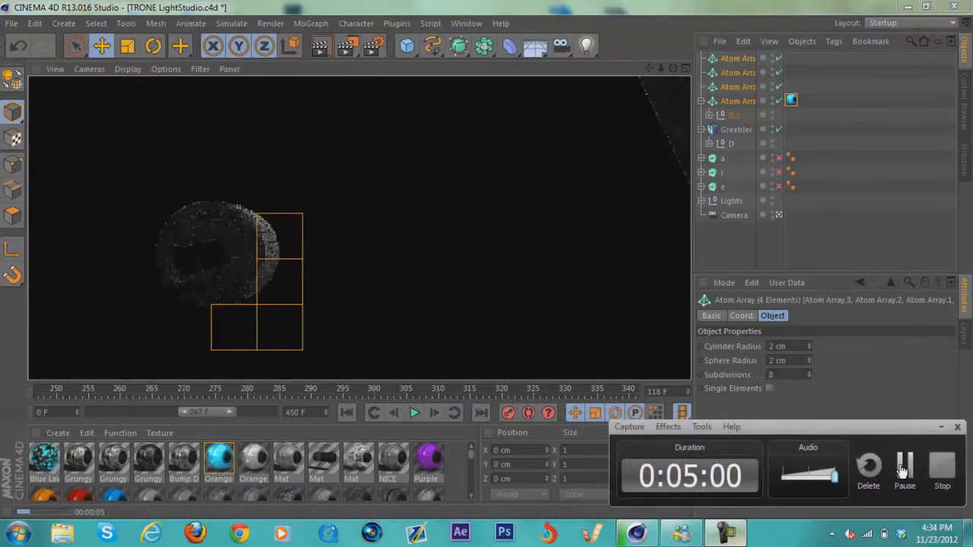
{"action": "left_click", "coordinate": [903, 467]}
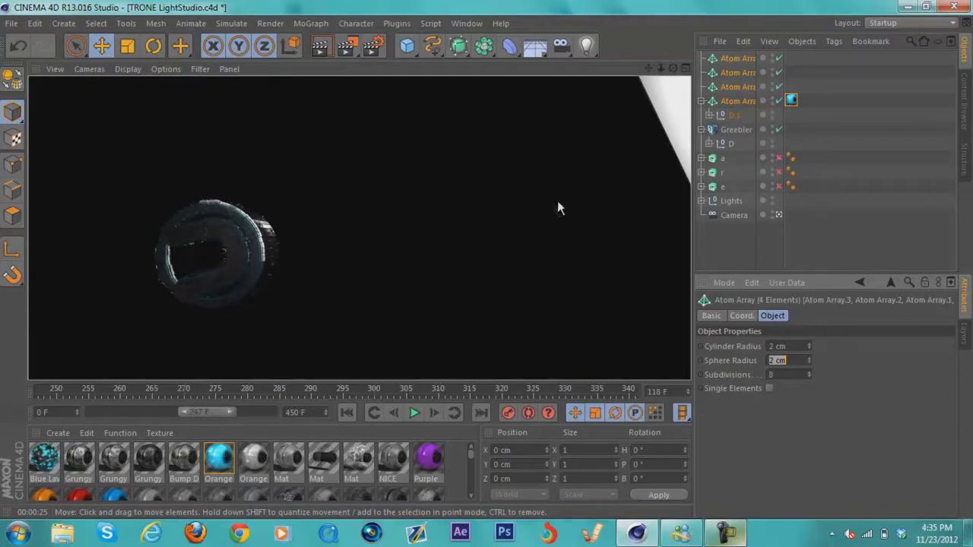
{"action": "left_click", "coordinate": [732, 104]}
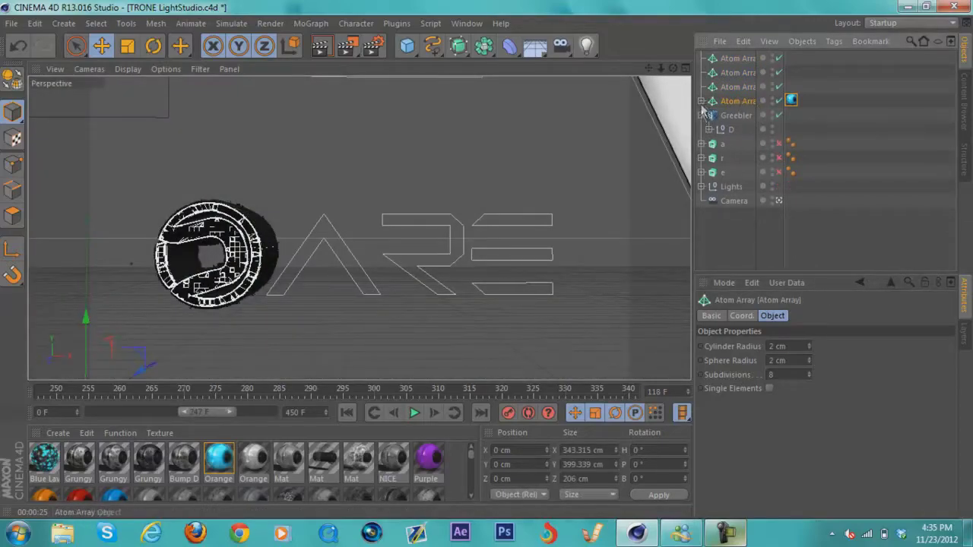
Add a Cube and position it over the D letter
{"action": "left_click_drag", "start_coordinate": [408, 45], "coordinate": [475, 59]}
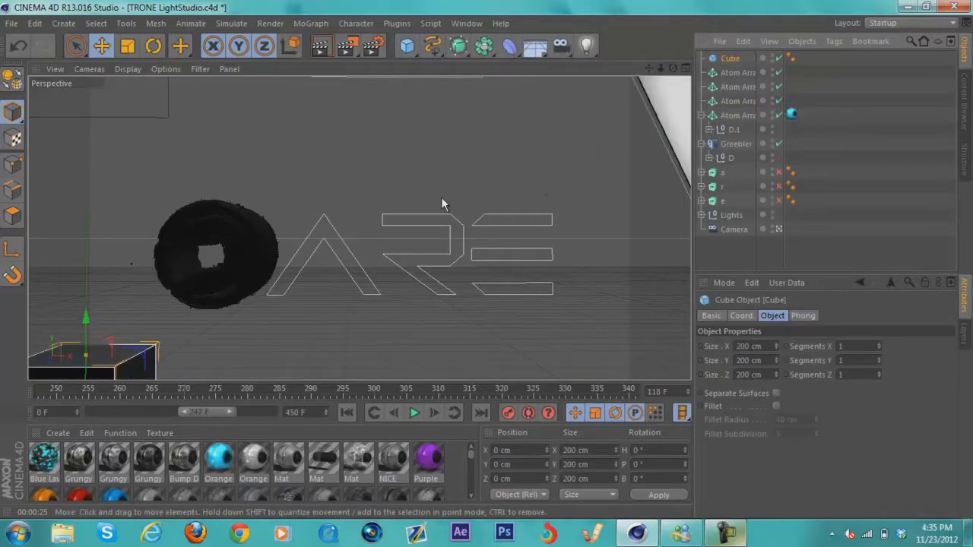
{"action": "left_click_drag", "start_coordinate": [90, 319], "coordinate": [114, 156]}
{"action": "left_click_drag", "start_coordinate": [163, 245], "coordinate": [312, 253]}
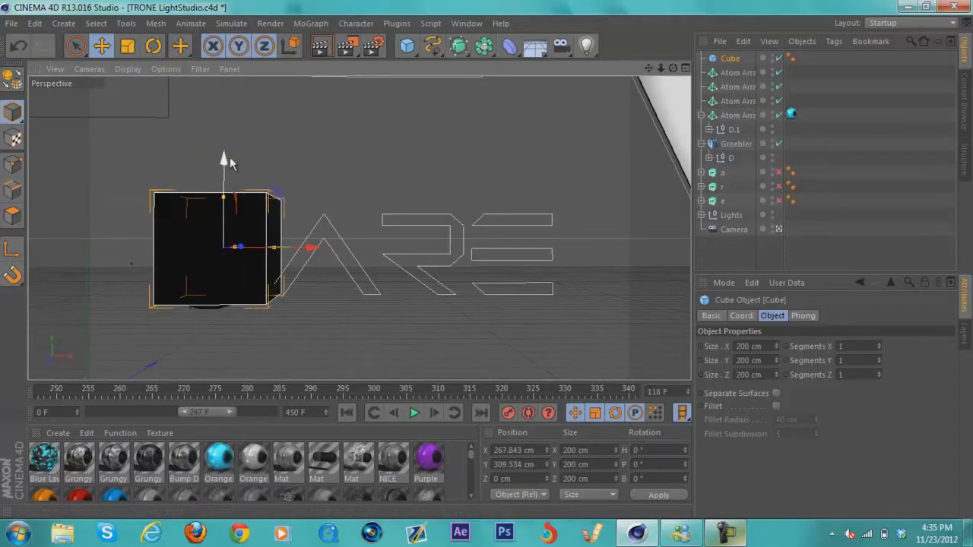
{"action": "left_click_drag", "start_coordinate": [228, 162], "coordinate": [223, 175]}
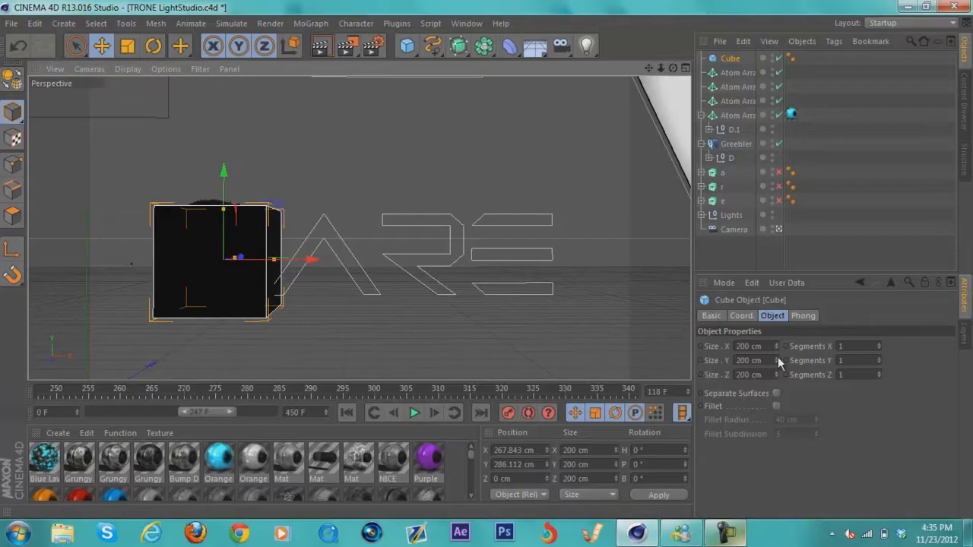
Size the cube 260×250×100 cm with 25 segments per axis, and push it back in depth
{"action": "double_click", "coordinate": [752, 346]}
{"action": "type", "text": "1"}
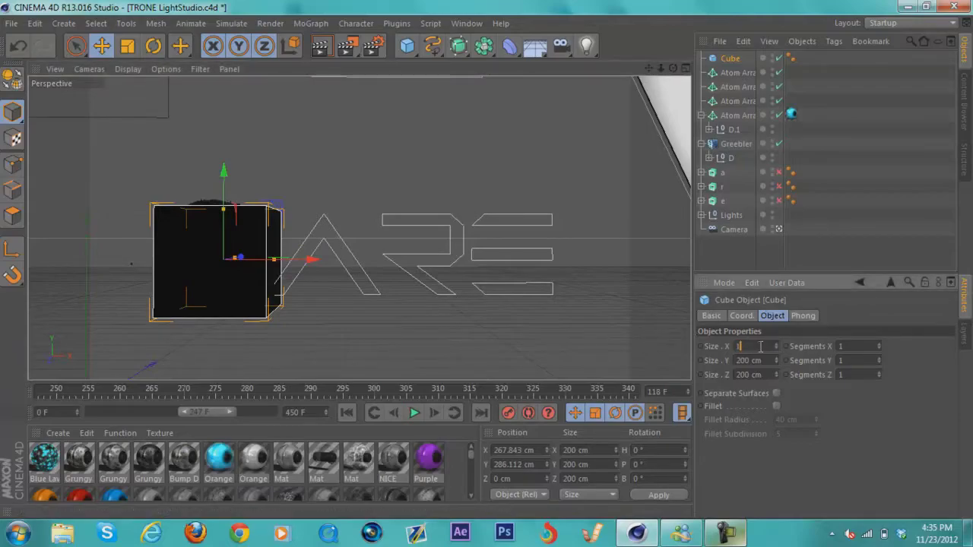
{"action": "type", "text": "60"}
{"action": "key", "text": "BackSpace"}
{"action": "key", "text": "BackSpace"}
{"action": "key", "text": "BackSpace"}
{"action": "type", "text": "260"}
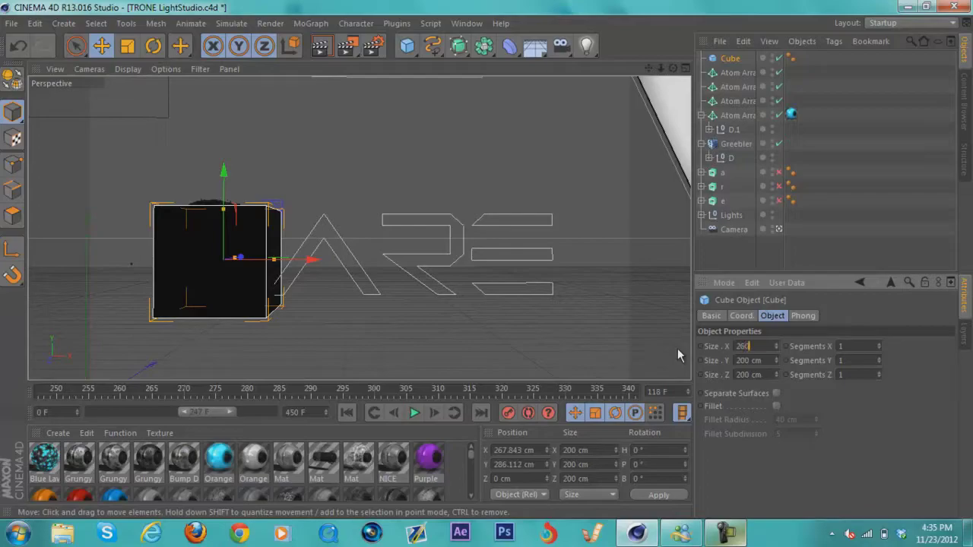
{"action": "key", "text": "Tab"}
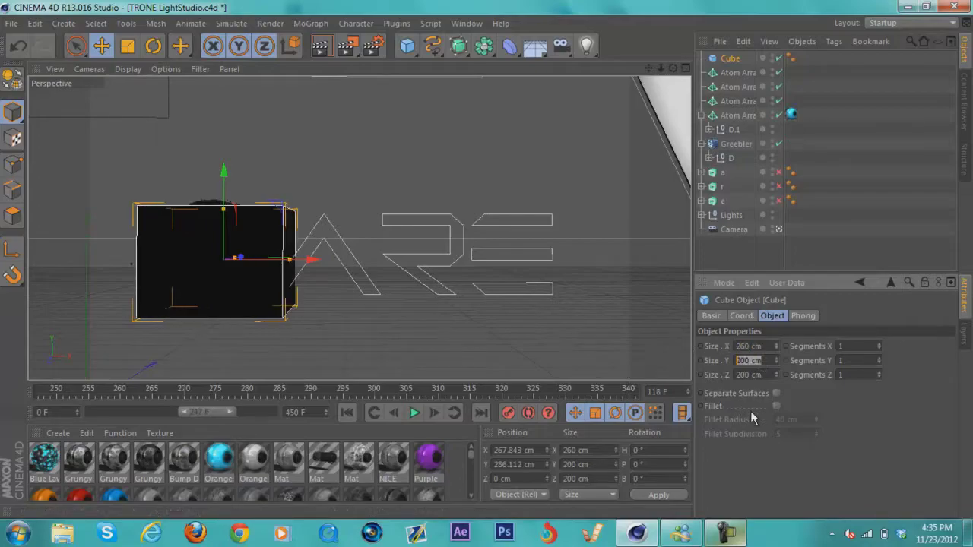
{"action": "type", "text": "250"}
{"action": "key", "text": "Tab"}
{"action": "type", "text": "1"}
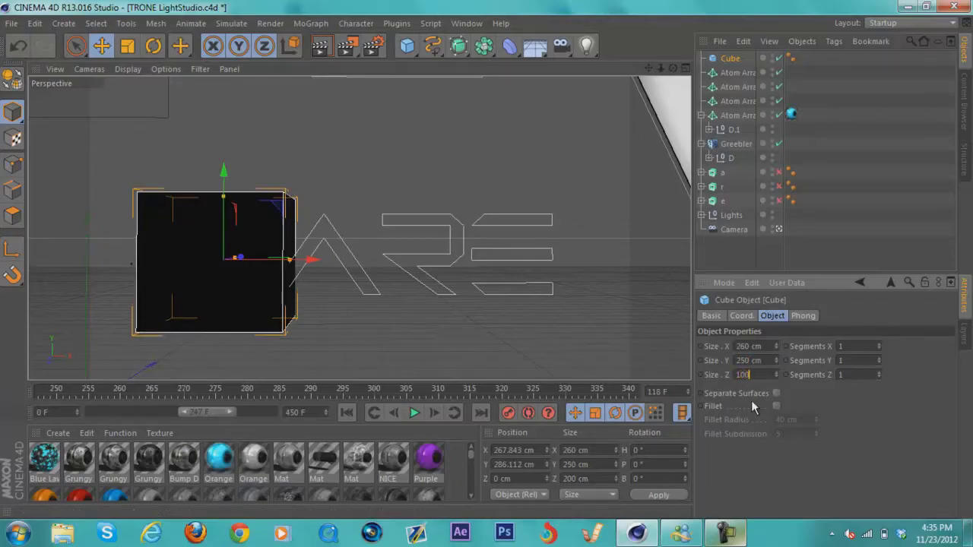
{"action": "key", "text": "Return"}
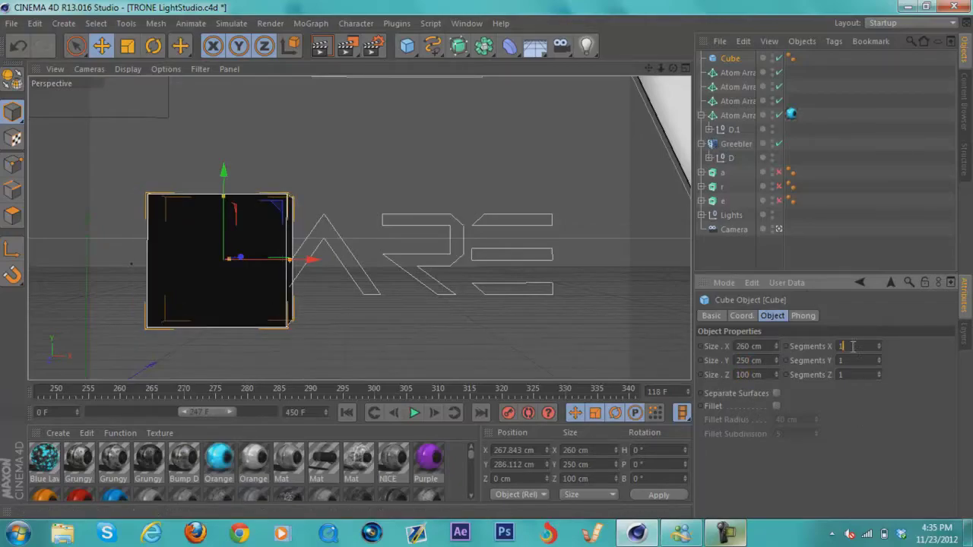
{"action": "type", "text": "25"}
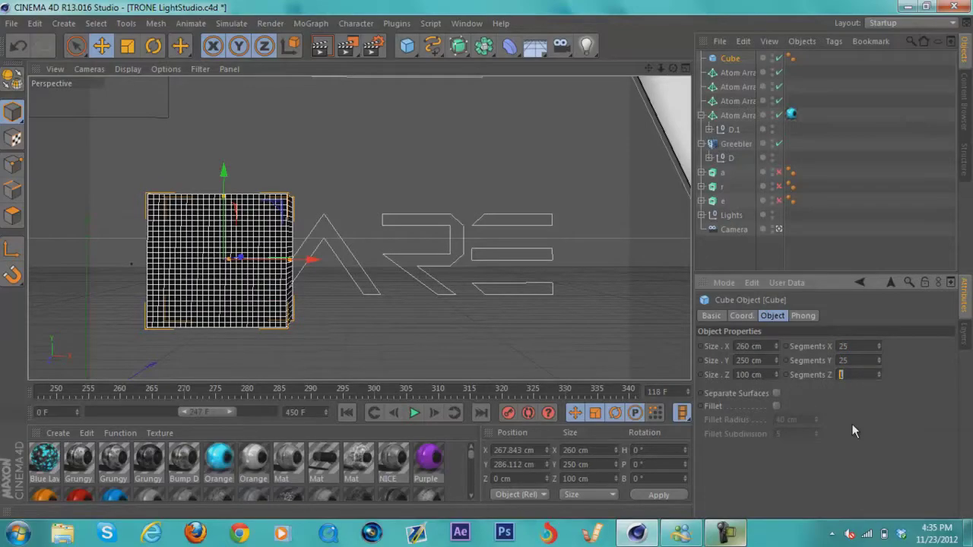
{"action": "type", "text": "25"}
{"action": "key", "text": "Return"}
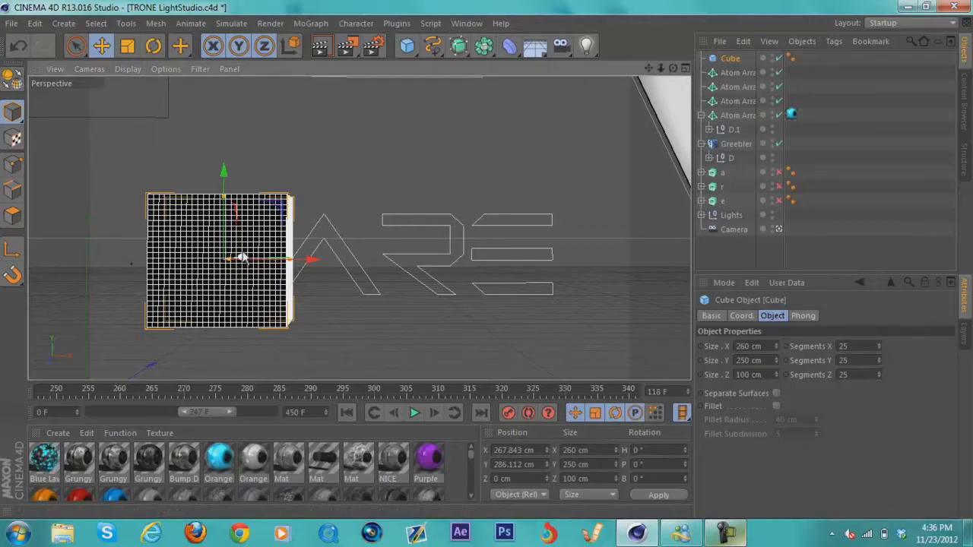
{"action": "left_click_drag", "start_coordinate": [240, 259], "coordinate": [307, 266]}
Raise the cube slightly, place copies Cube.1–Cube.3 behind A, R and E, and hide them
{"action": "left_click_drag", "start_coordinate": [217, 170], "coordinate": [218, 167]}
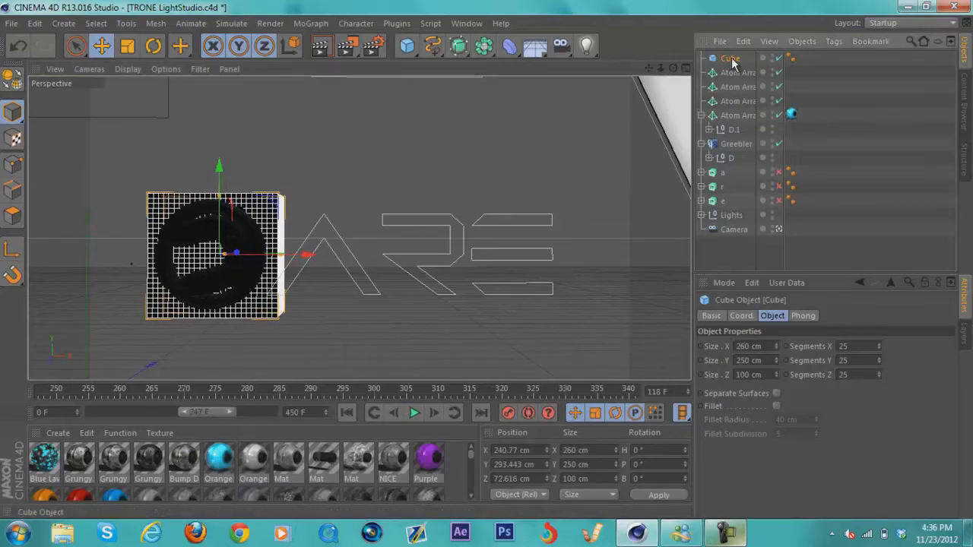
{"action": "key", "text": "ctrl+v"}
{"action": "key", "text": "ctrl+v"}
{"action": "key", "text": "ctrl+v"}
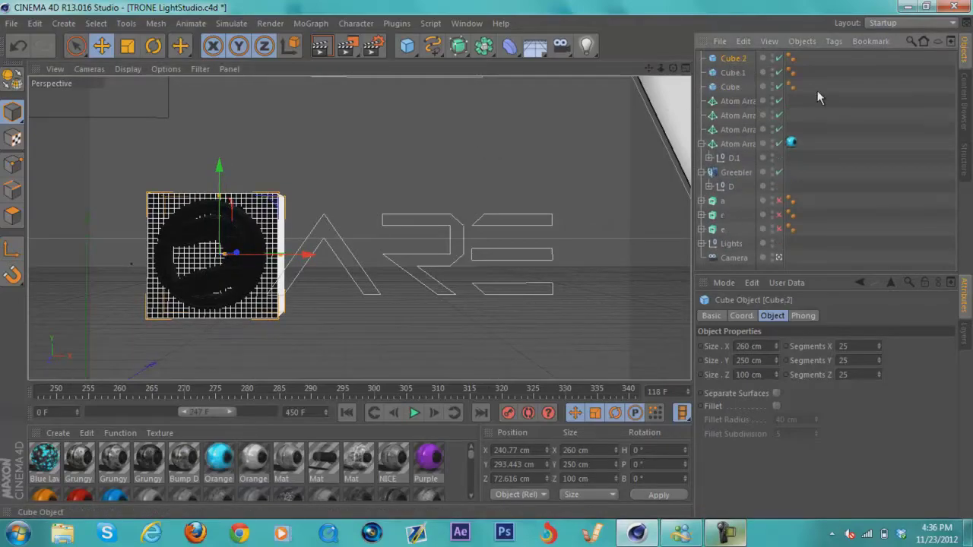
{"action": "left_click", "coordinate": [732, 87]}
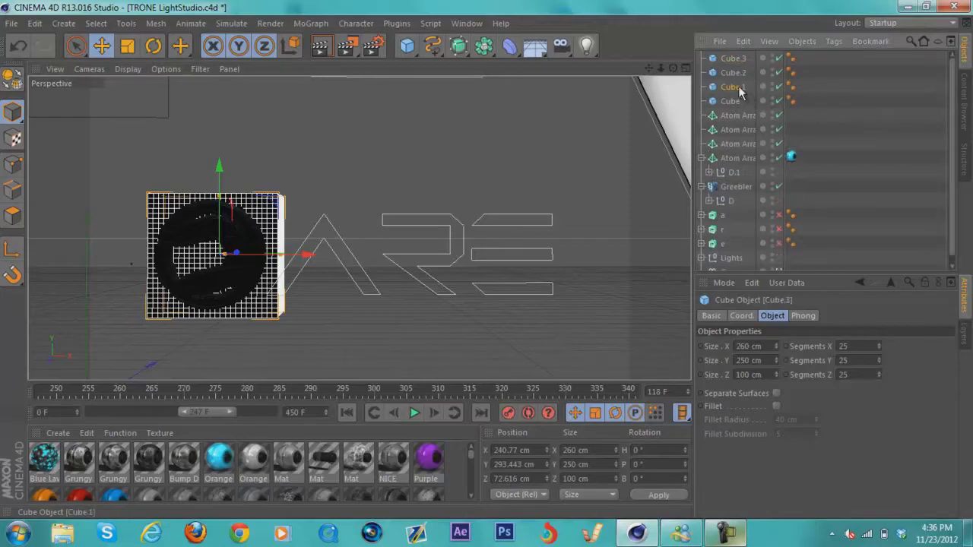
{"action": "left_click_drag", "start_coordinate": [306, 256], "coordinate": [410, 262]}
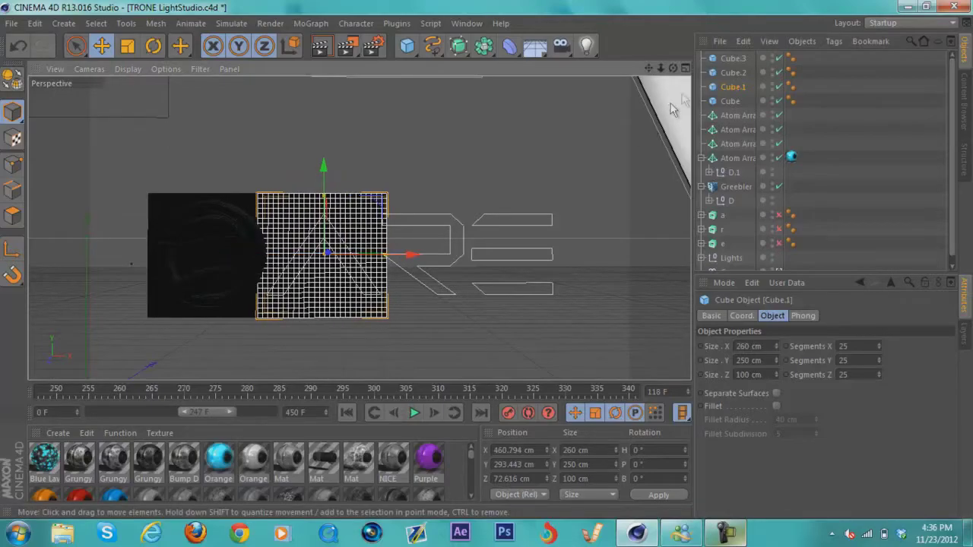
{"action": "left_click", "coordinate": [732, 73]}
{"action": "left_click_drag", "start_coordinate": [307, 257], "coordinate": [516, 260]}
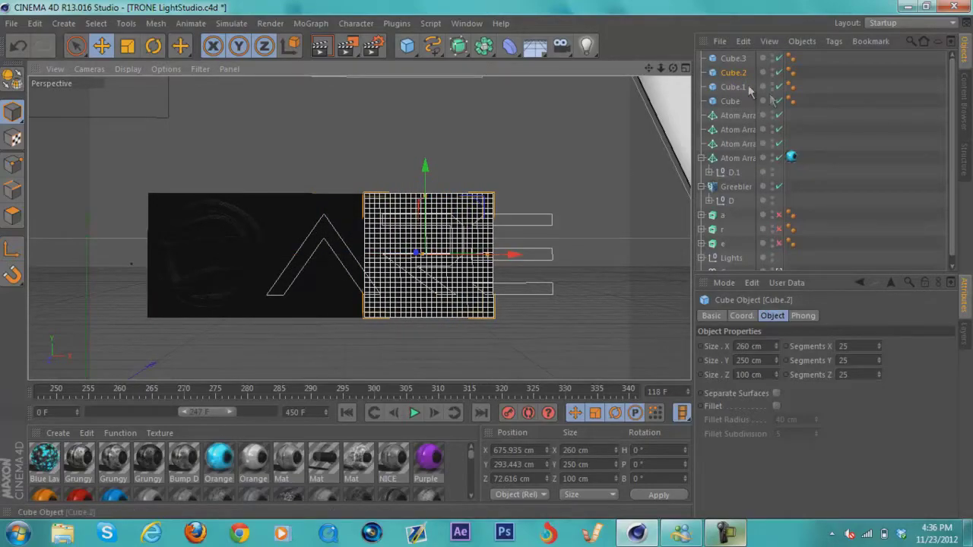
{"action": "left_click", "coordinate": [732, 58]}
{"action": "left_click_drag", "start_coordinate": [298, 264], "coordinate": [588, 259]}
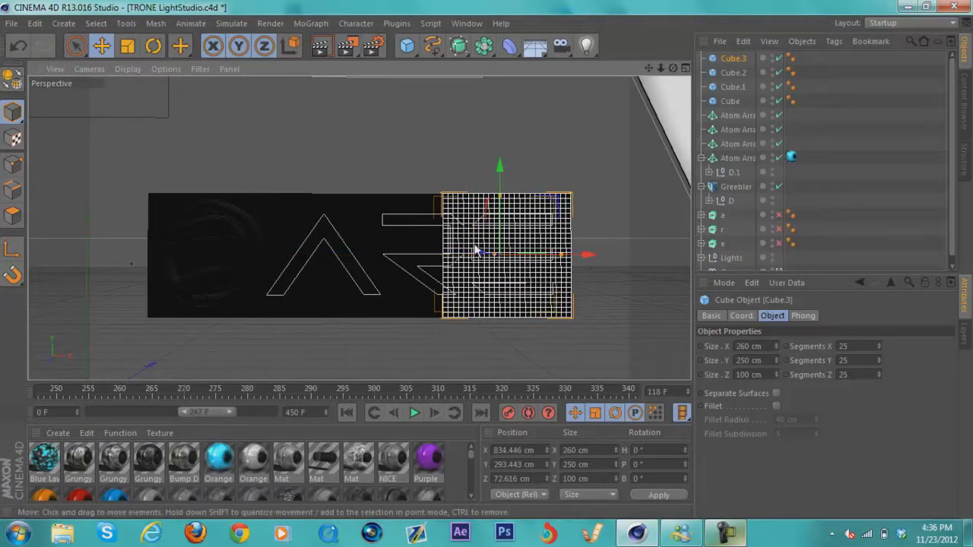
{"action": "left_click", "coordinate": [779, 87]}
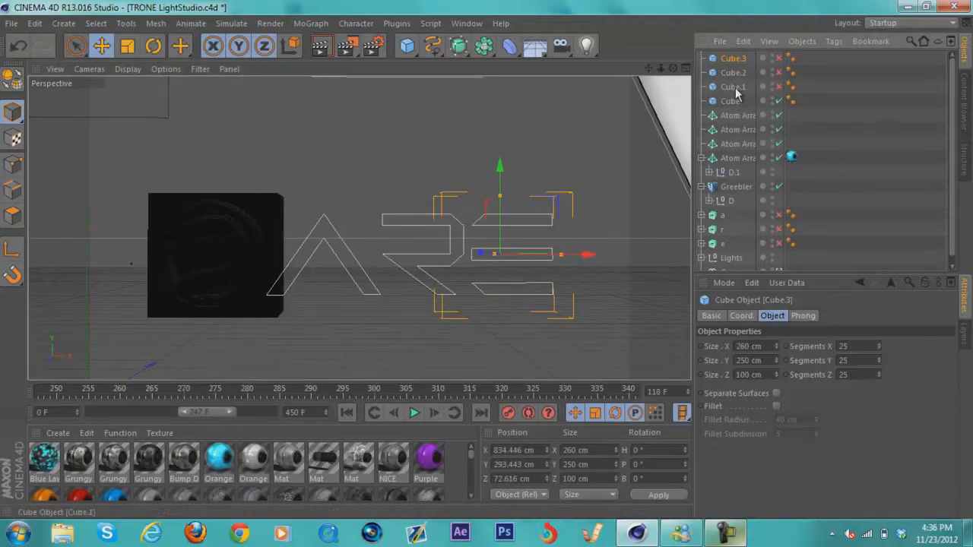
{"action": "left_click", "coordinate": [731, 101]}
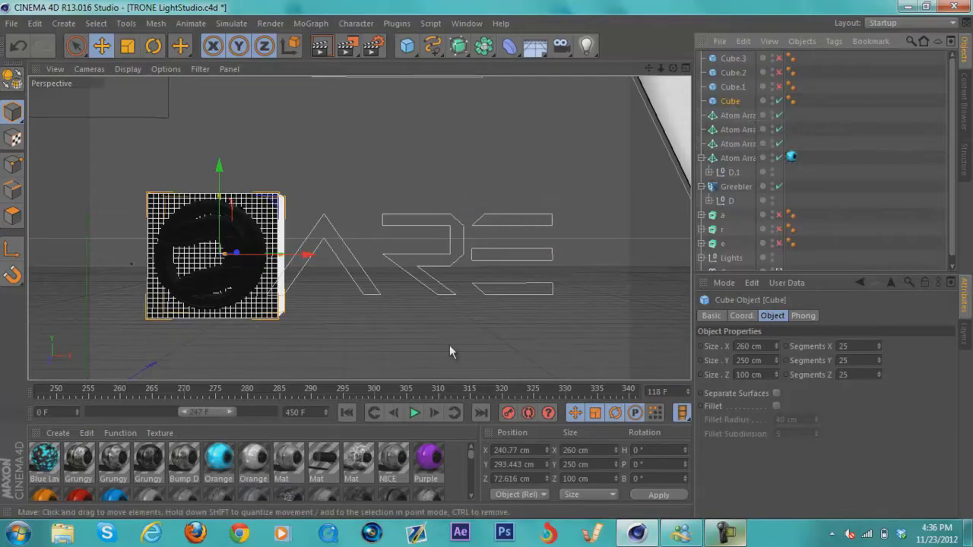
Keep a spare Cube.4 copy, give Cube the Bump Dark Steel material, and nest it under Greebler
{"action": "key", "text": "ctrl+c"}
{"action": "key", "text": "ctrl+v"}
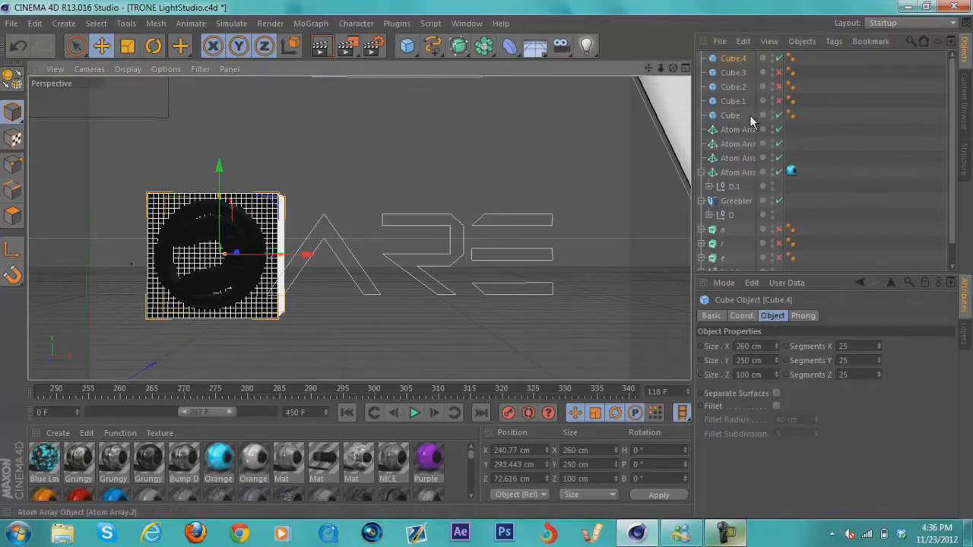
{"action": "left_click_drag", "start_coordinate": [737, 92], "coordinate": [736, 110]}
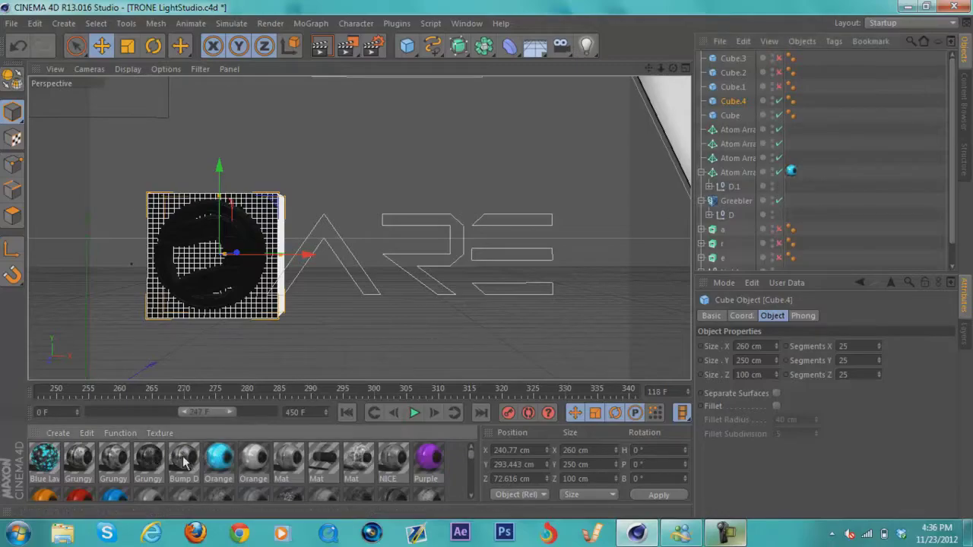
{"action": "left_click_drag", "start_coordinate": [730, 172], "coordinate": [730, 116]}
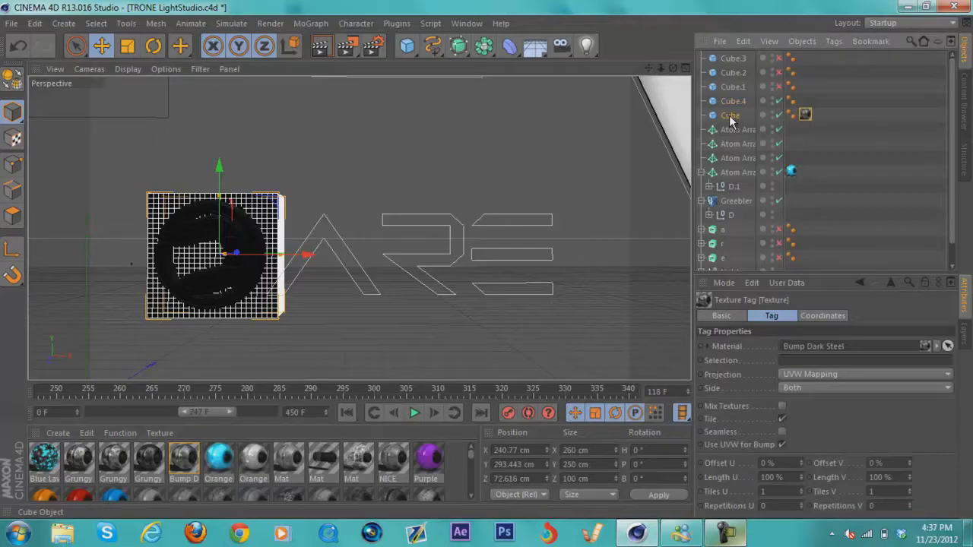
{"action": "left_click_drag", "start_coordinate": [730, 120], "coordinate": [738, 205]}
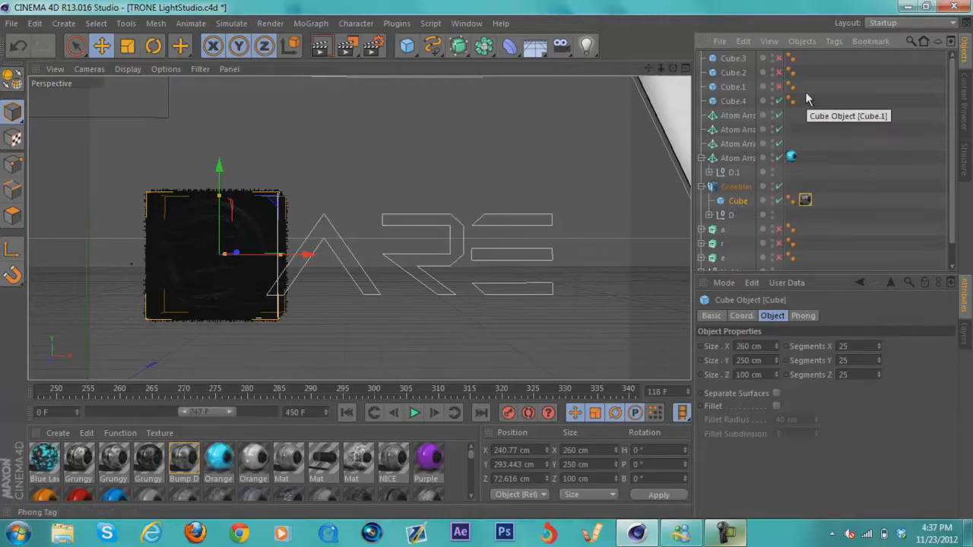
Duplicate the three Atom Array objects
{"action": "left_click", "coordinate": [733, 144]}
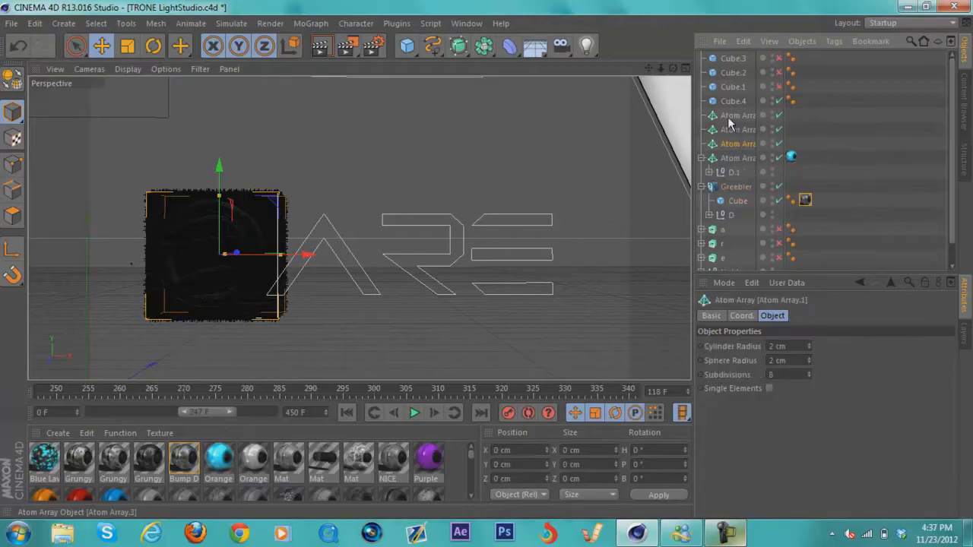
{"action": "left_click", "coordinate": [728, 118], "text": "shift"}
{"action": "key", "text": "ctrl+c"}
{"action": "key", "text": "ctrl+v"}
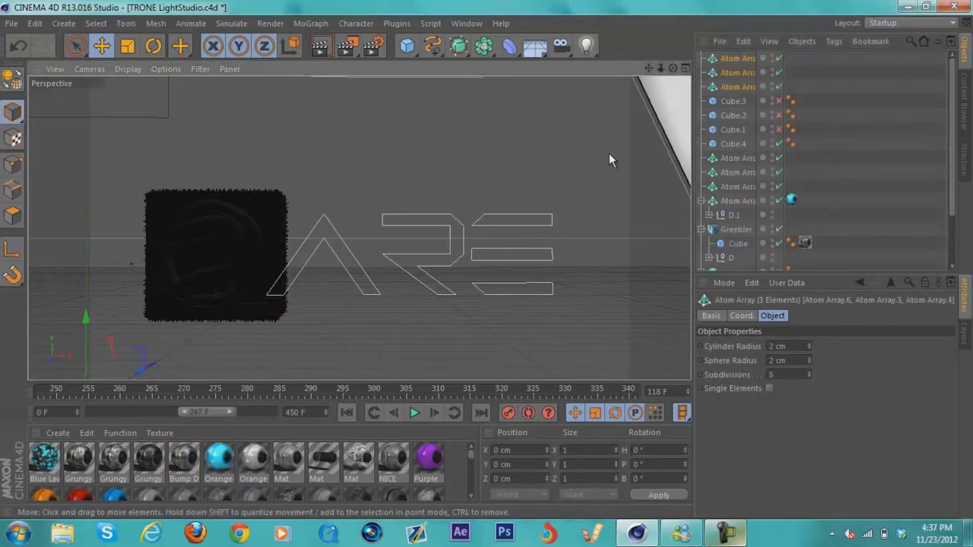
Nest Cube.4 inside an Atom Array, apply the Orange material to it, and render
{"action": "left_click", "coordinate": [742, 87]}
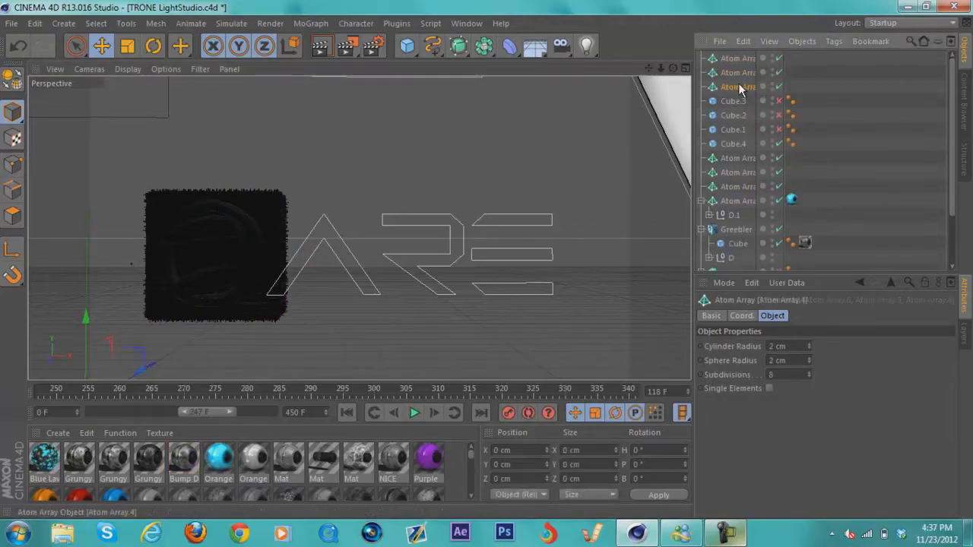
{"action": "left_click", "coordinate": [734, 144]}
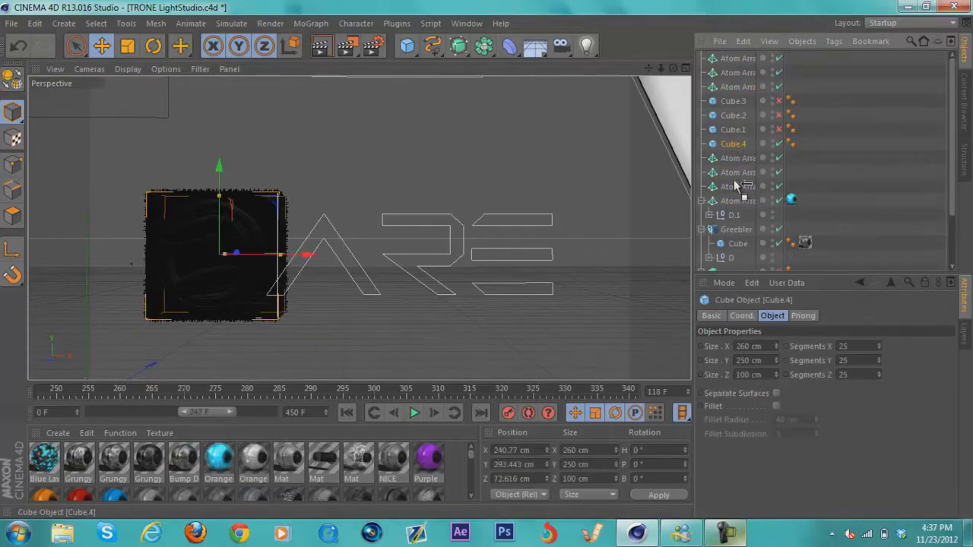
{"action": "left_click_drag", "start_coordinate": [736, 186], "coordinate": [735, 187]}
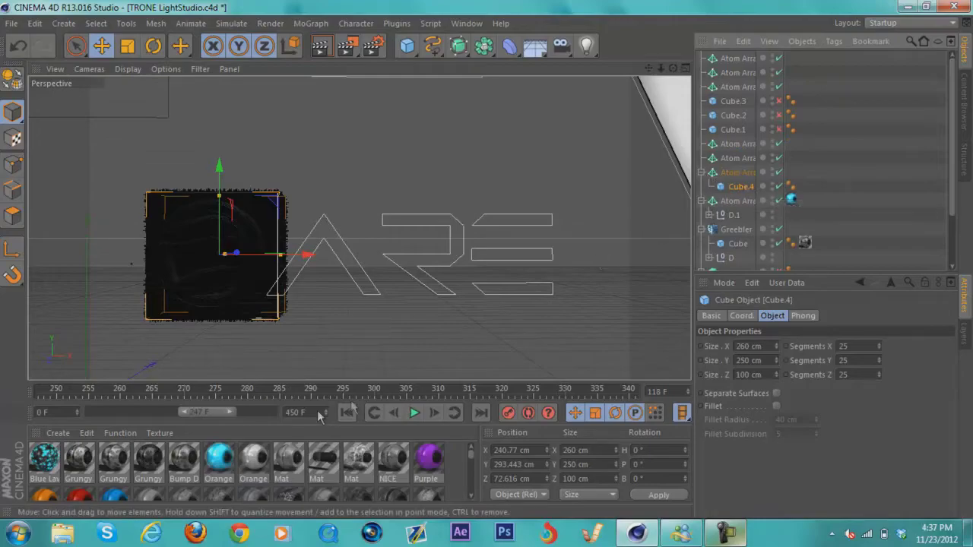
{"action": "left_click_drag", "start_coordinate": [219, 463], "coordinate": [741, 178]}
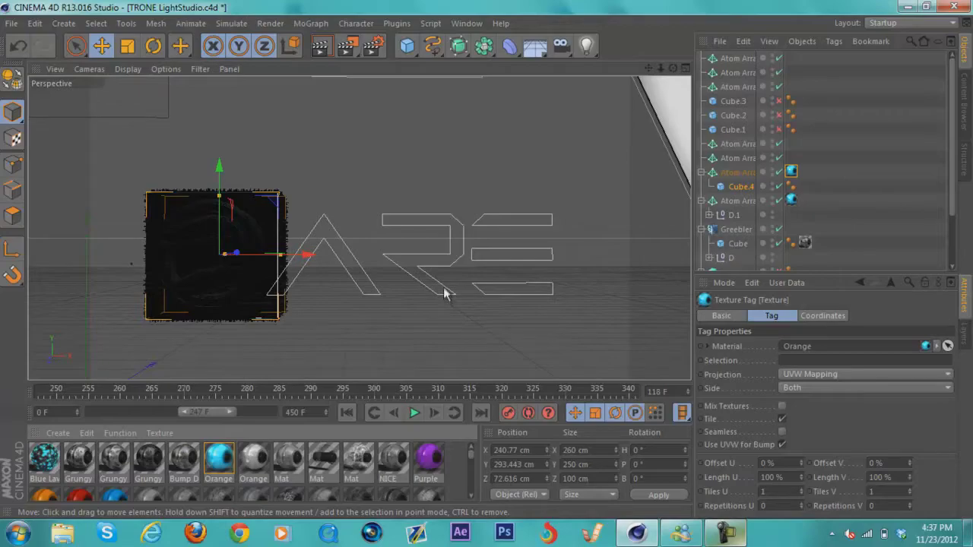
{"action": "key", "text": "ctrl+r"}
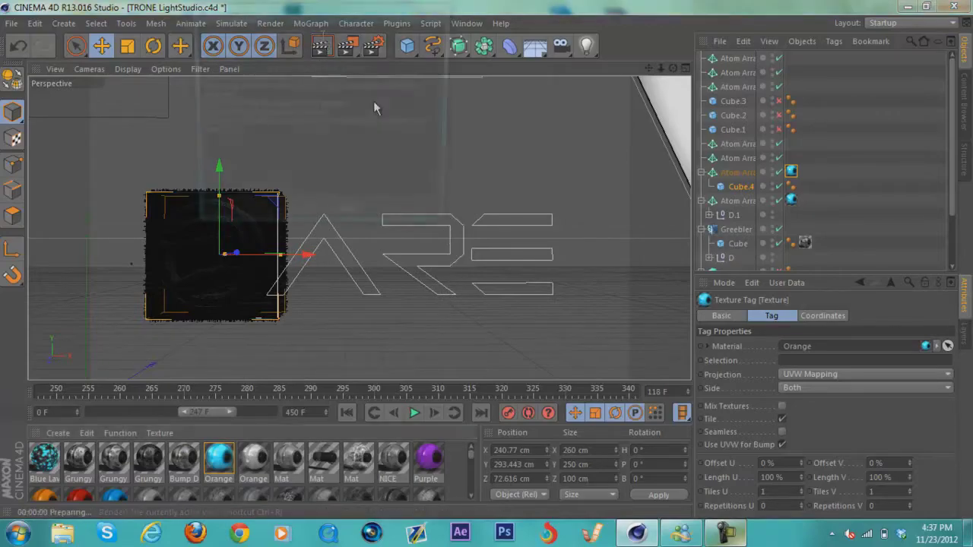
Dismiss the Texture Error and let the D block preview render finish
{"action": "left_click", "coordinate": [293, 219]}
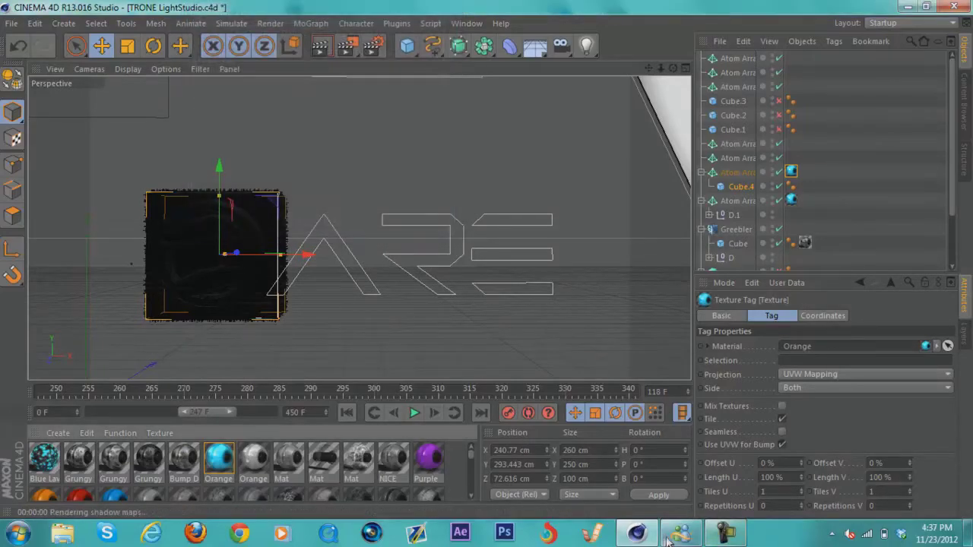
{"action": "left_click", "coordinate": [726, 533]}
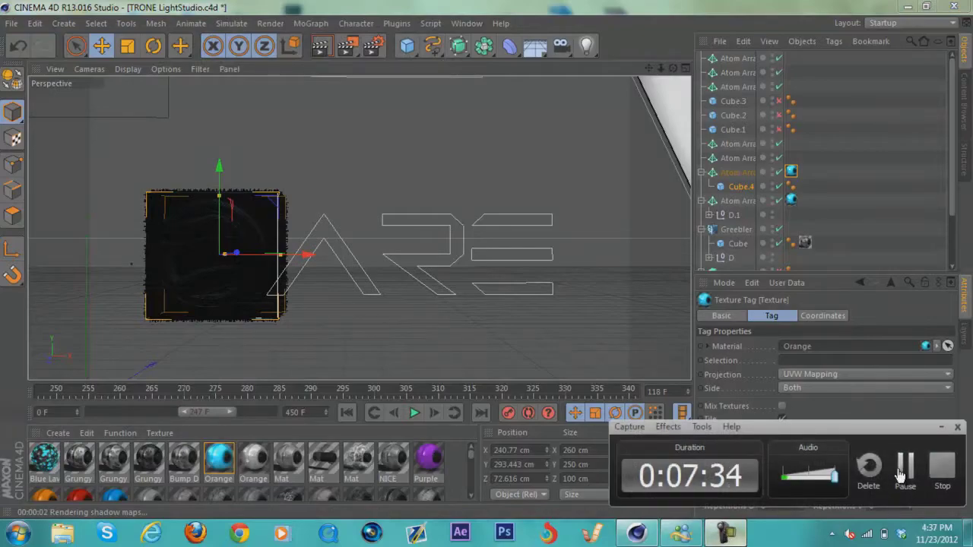
{"action": "left_click", "coordinate": [901, 471]}
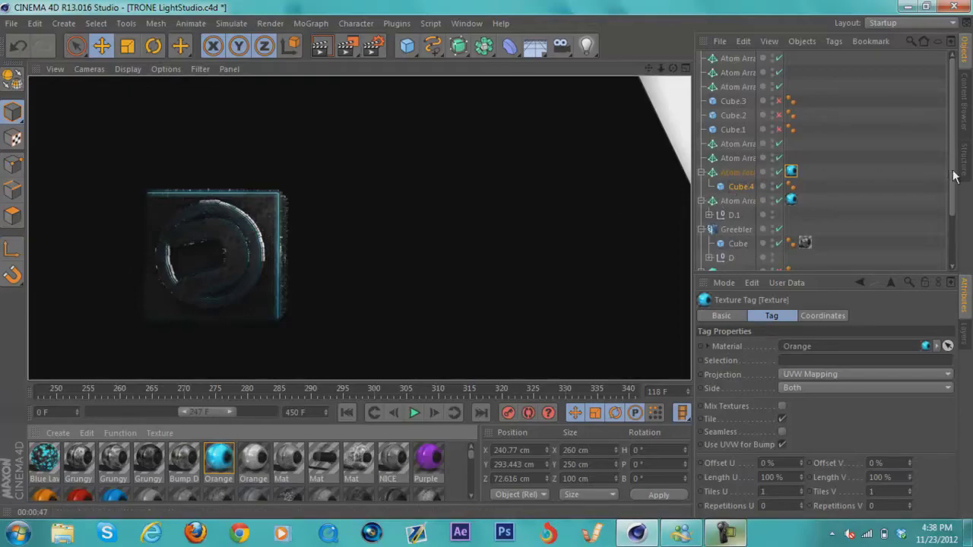
Select the Cube.4 copy and the D.1 letter in the Object Manager
{"action": "scroll", "coordinate": [955, 176], "scroll_direction": "down", "scroll_amount": 1}
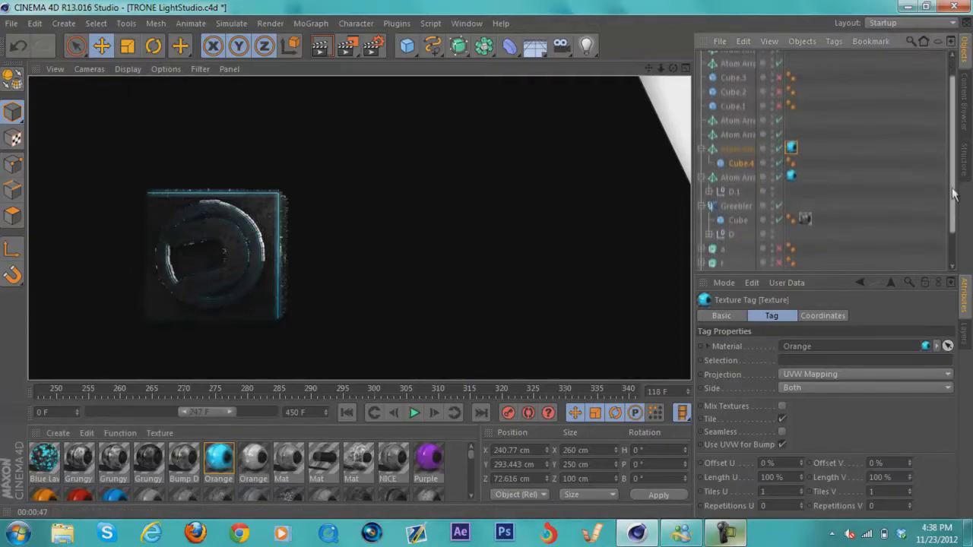
{"action": "left_click", "coordinate": [738, 162]}
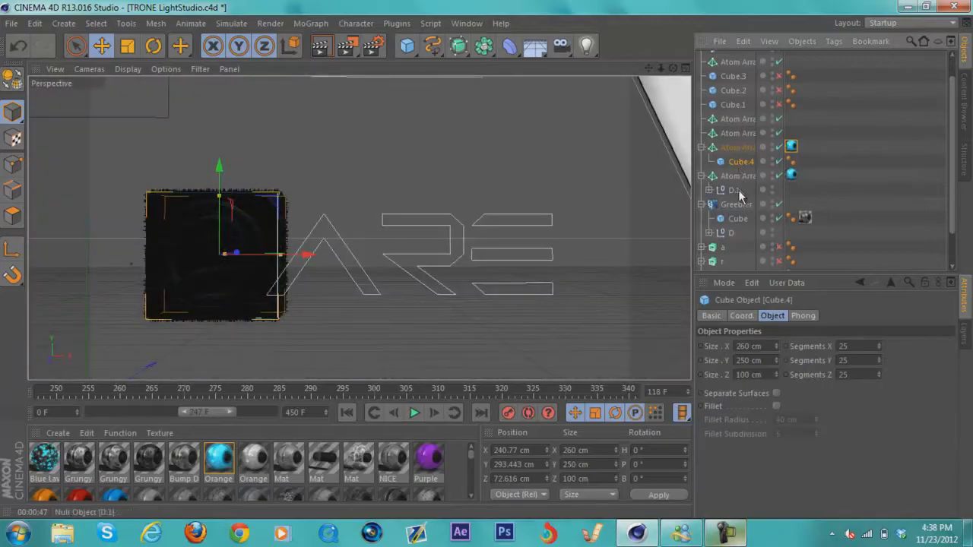
{"action": "left_click", "coordinate": [733, 190], "text": "ctrl"}
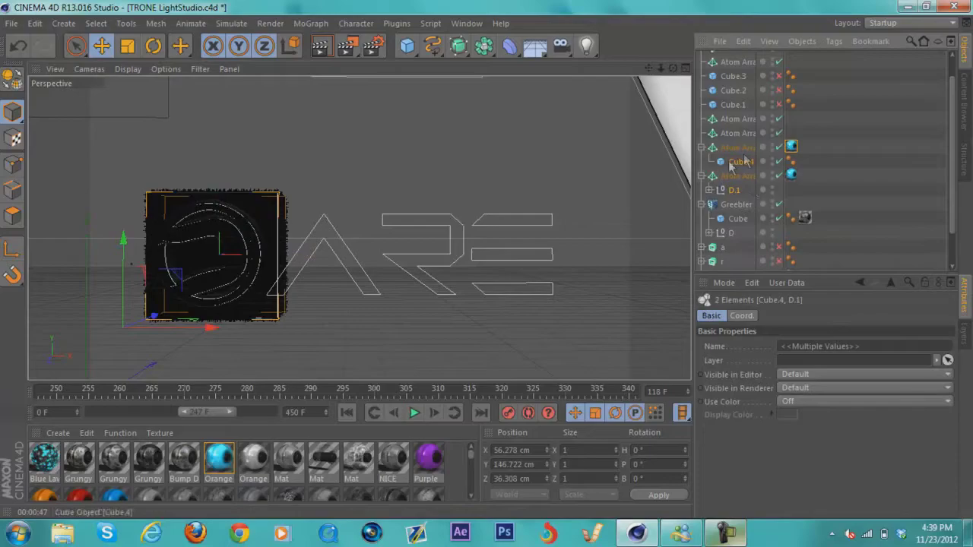
Add Cube and D to the selection and tilt the group to about H 3.5°, P 1.7°, B 353.7°
{"action": "key", "text": "r"}
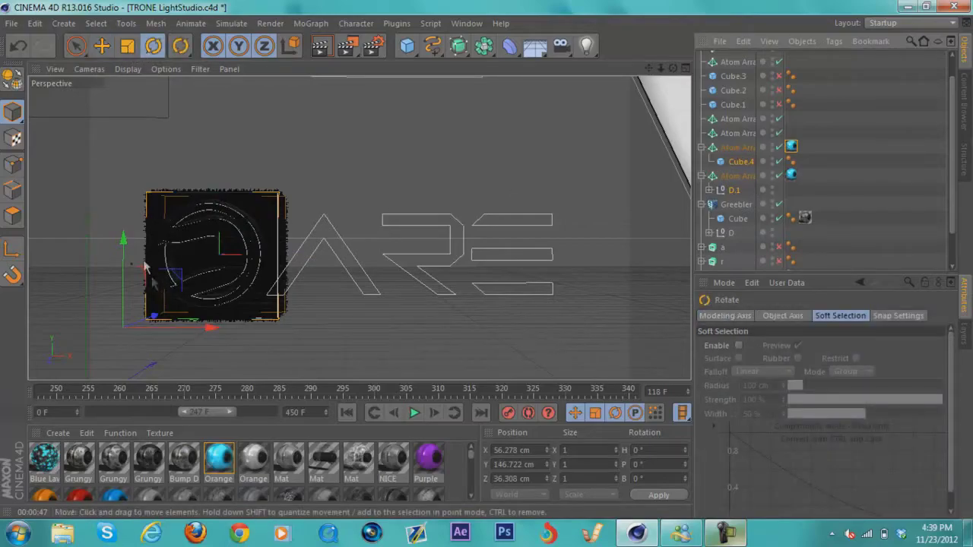
{"action": "left_click_drag", "start_coordinate": [162, 297], "coordinate": [157, 293]}
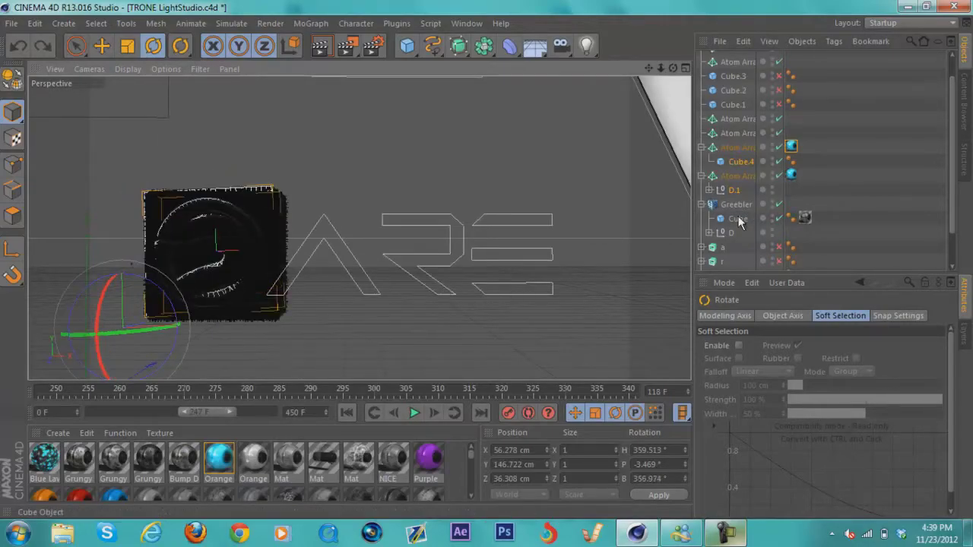
{"action": "key", "text": "ctrl+z"}
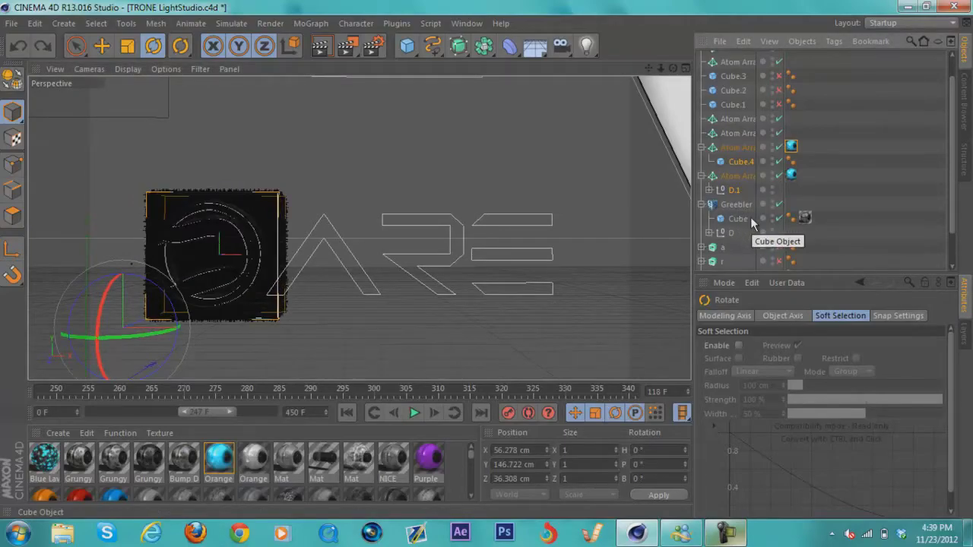
{"action": "left_click", "coordinate": [752, 221], "text": "ctrl"}
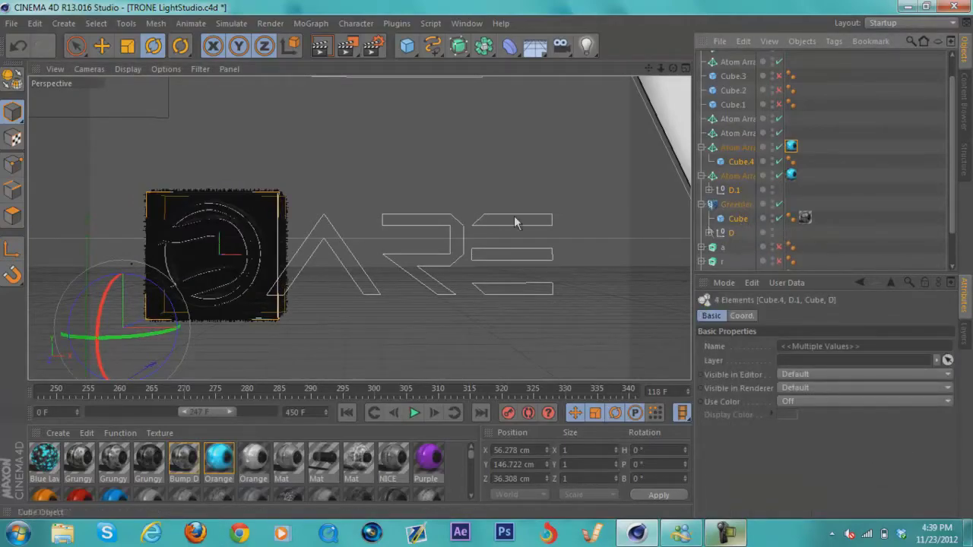
{"action": "left_click_drag", "start_coordinate": [163, 304], "coordinate": [144, 334]}
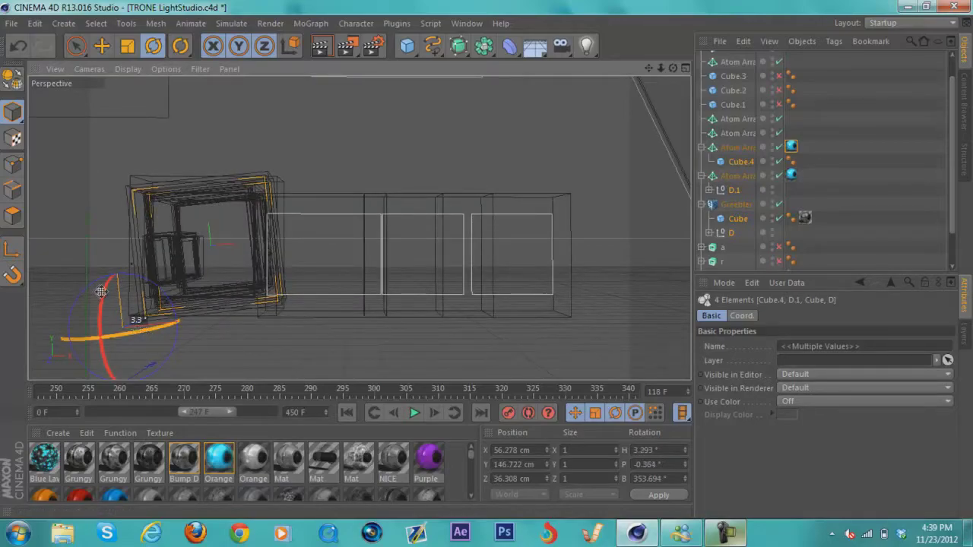
{"action": "left_click_drag", "start_coordinate": [105, 302], "coordinate": [104, 297]}
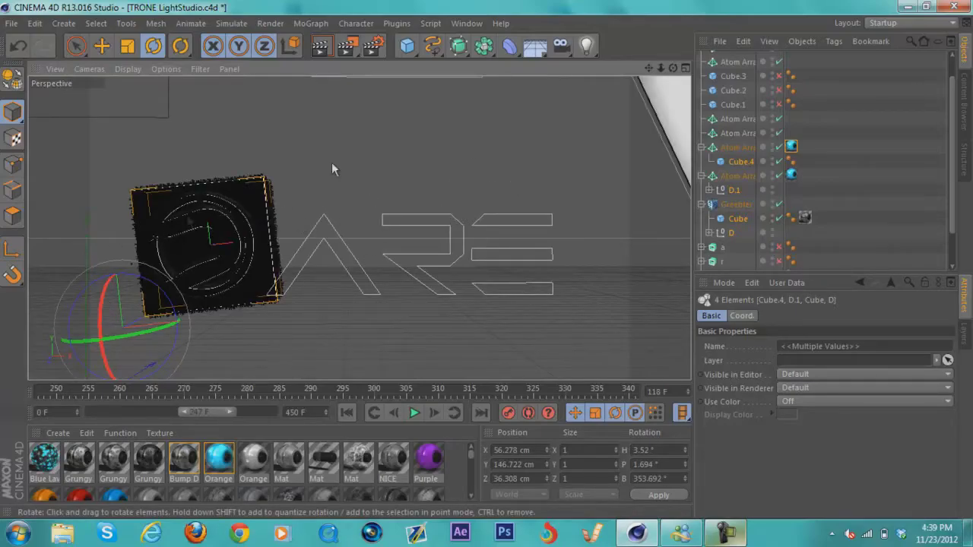
Bring up the Dare0118 render in Windows Photo Viewer
{"action": "left_click_drag", "start_coordinate": [955, 169], "coordinate": [953, 123]}
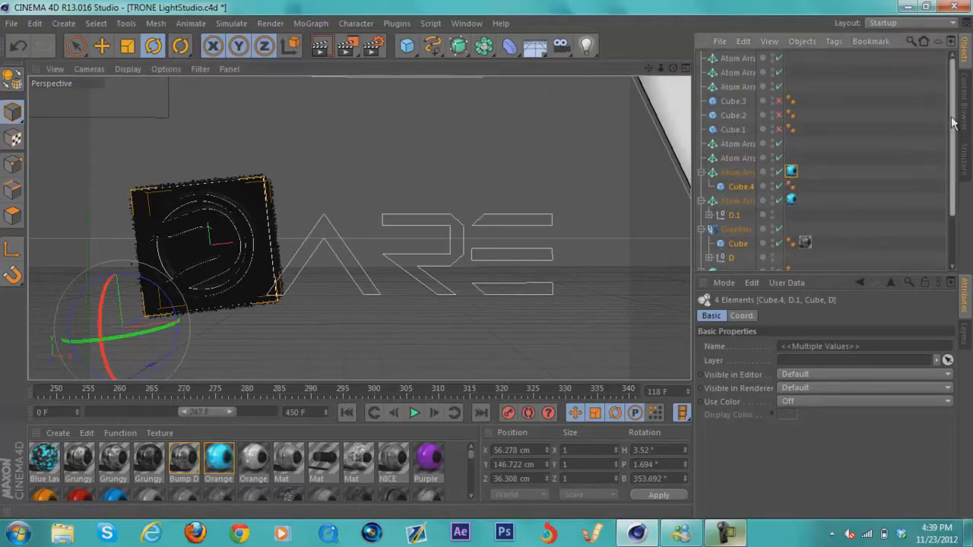
{"action": "left_click", "coordinate": [728, 535]}
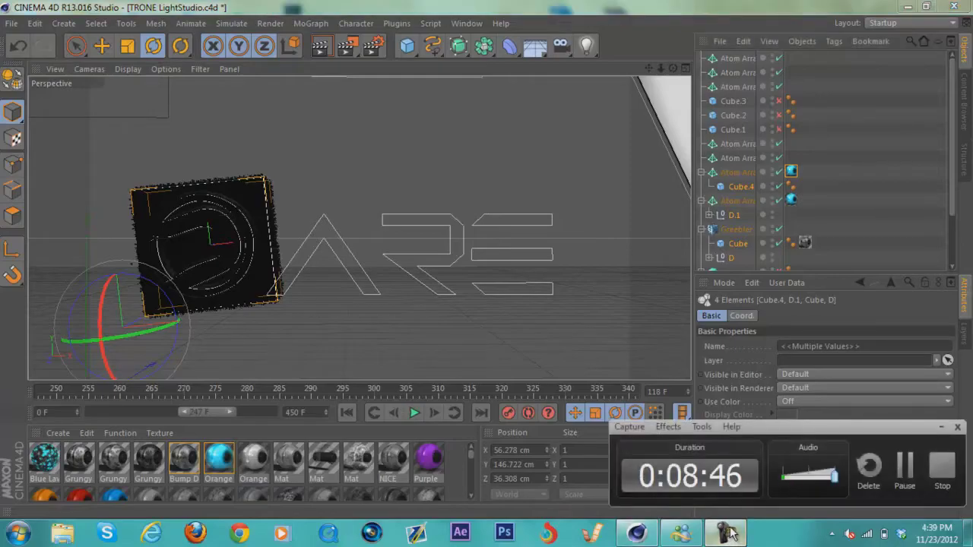
{"action": "left_click", "coordinate": [903, 465]}
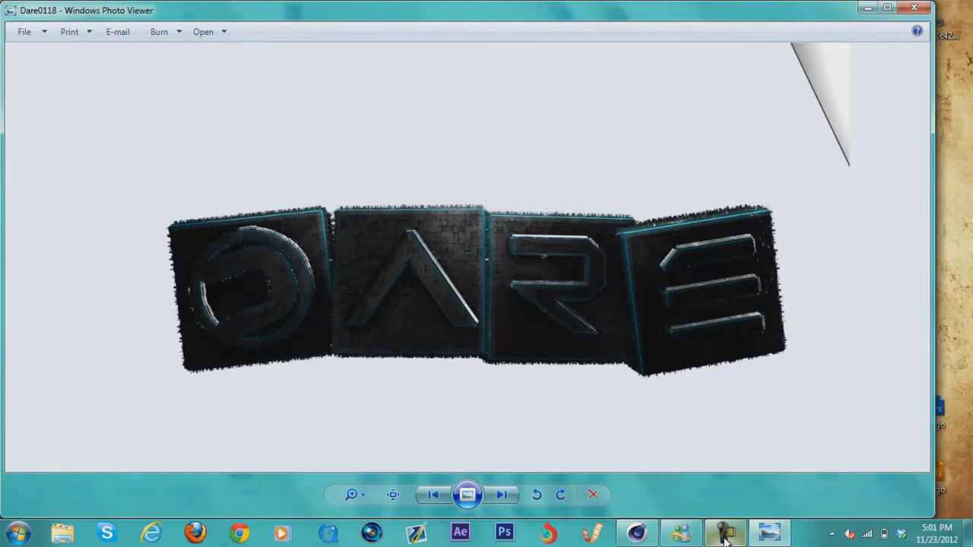
Review the final Dare0118 DARE render with its four greebled, blue-edged blocks
{"action": "left_click", "coordinate": [725, 535]}
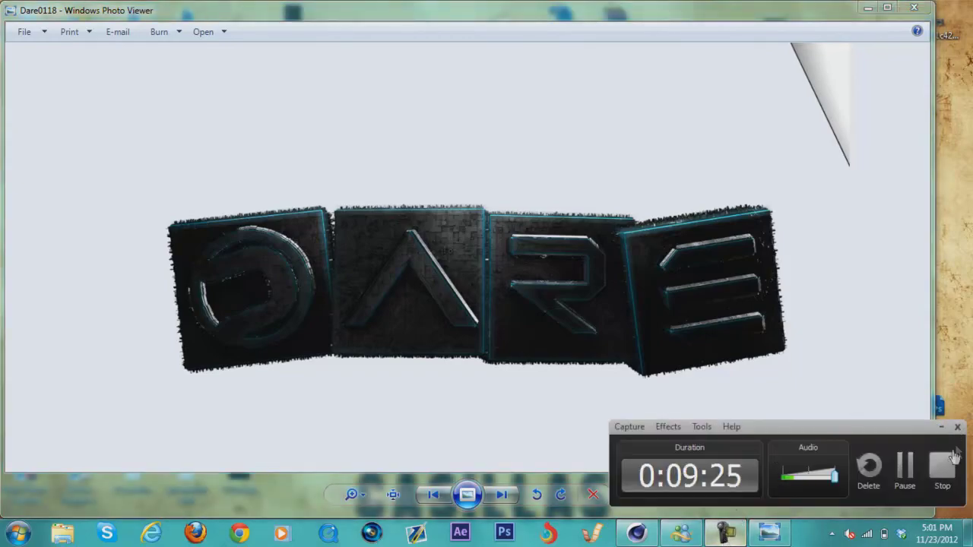